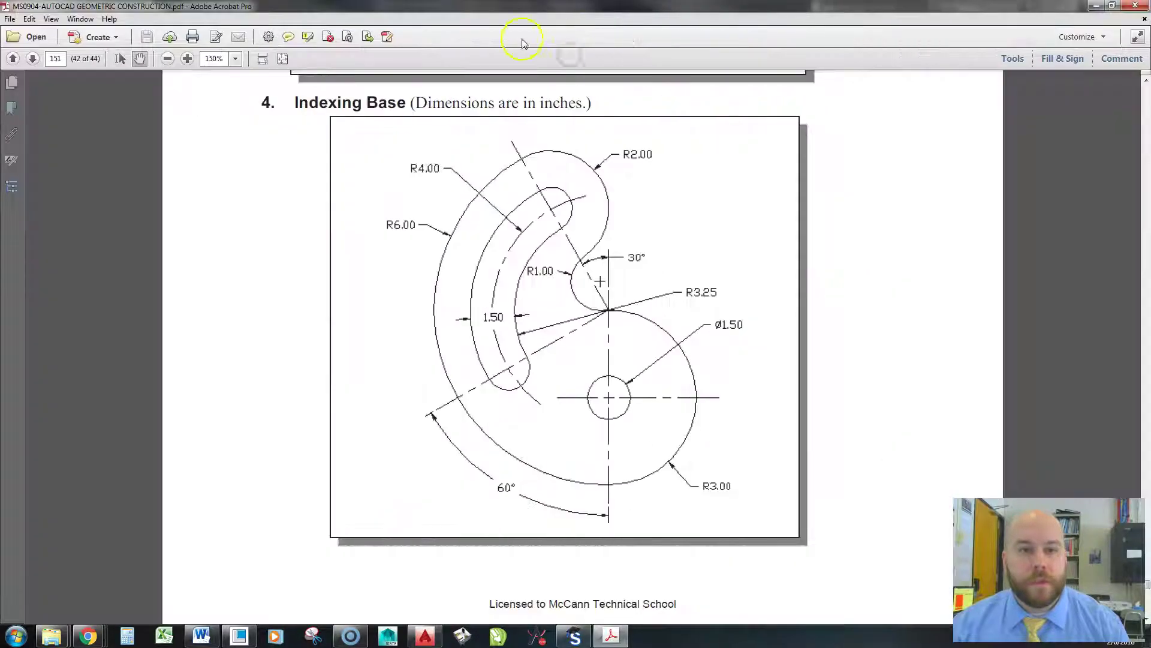
Look over the Indexing Base PDF, then return to the blank drawing.
{"action": "scroll", "coordinate": [550, 247], "scroll_direction": "up", "scroll_amount": 1}
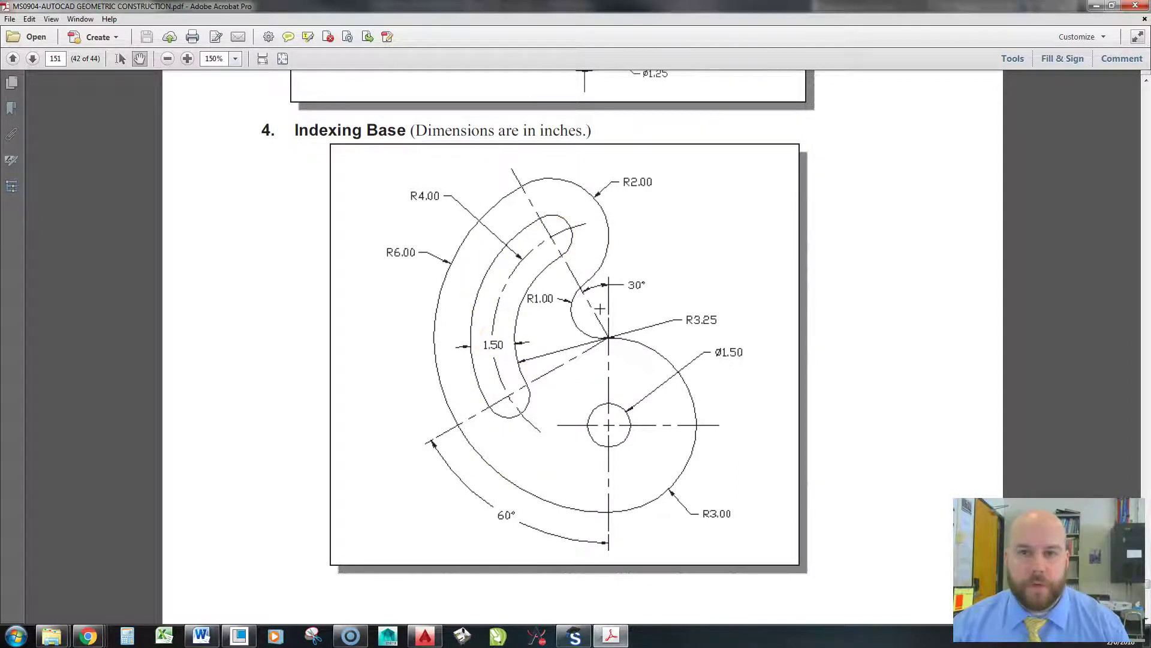
{"action": "key", "text": "super+Down"}
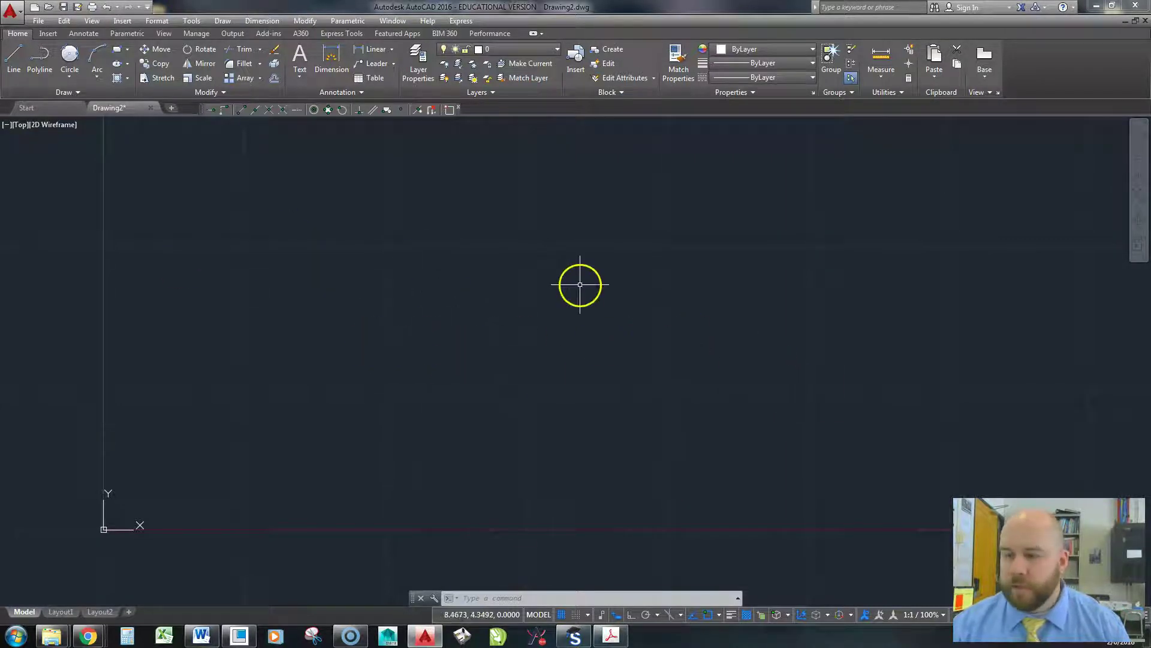
{"action": "left_click", "coordinate": [611, 635]}
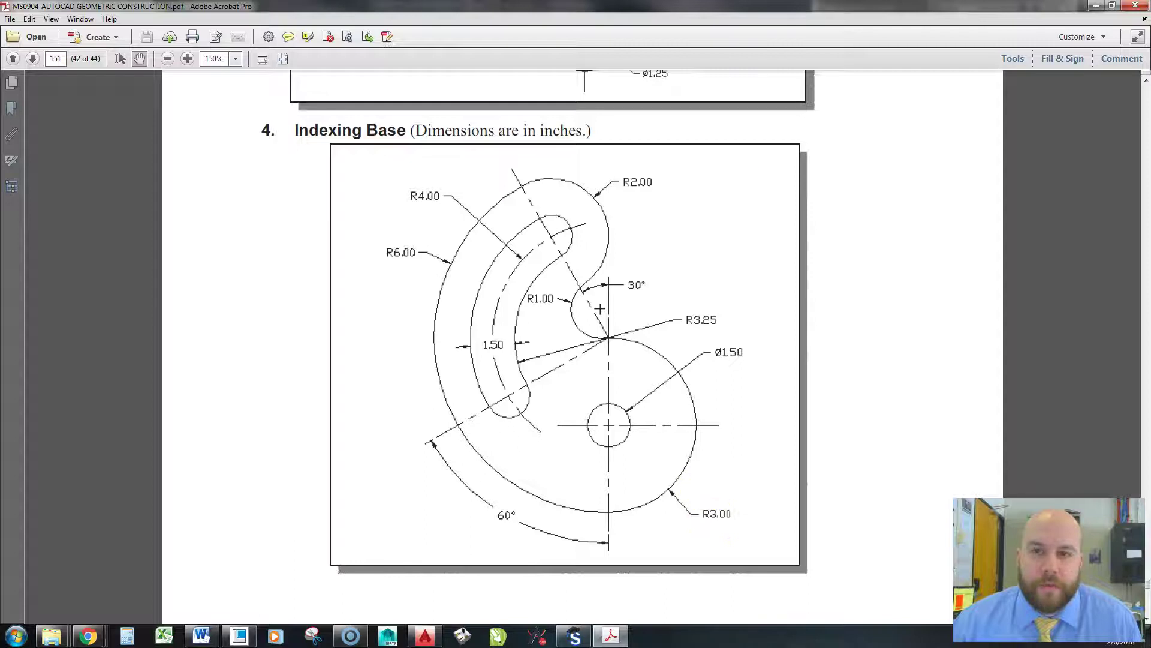
{"action": "key", "text": "alt+Tab"}
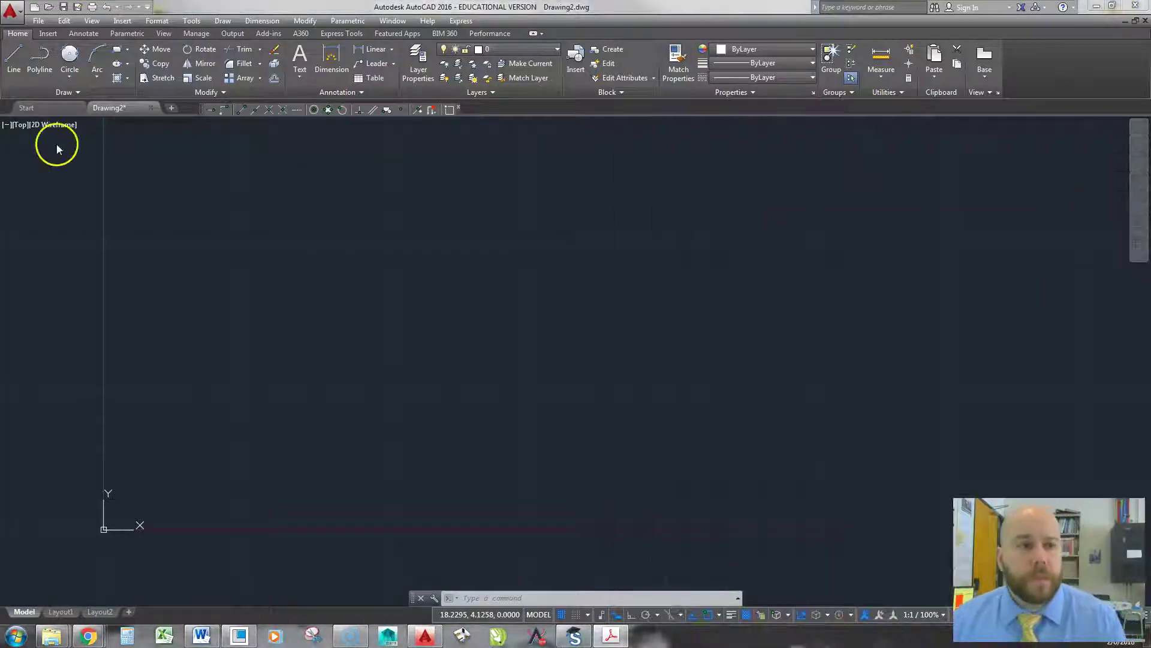
Draw a radius-3 circle centred at the origin 0,0.
{"action": "type", "text": "c"}
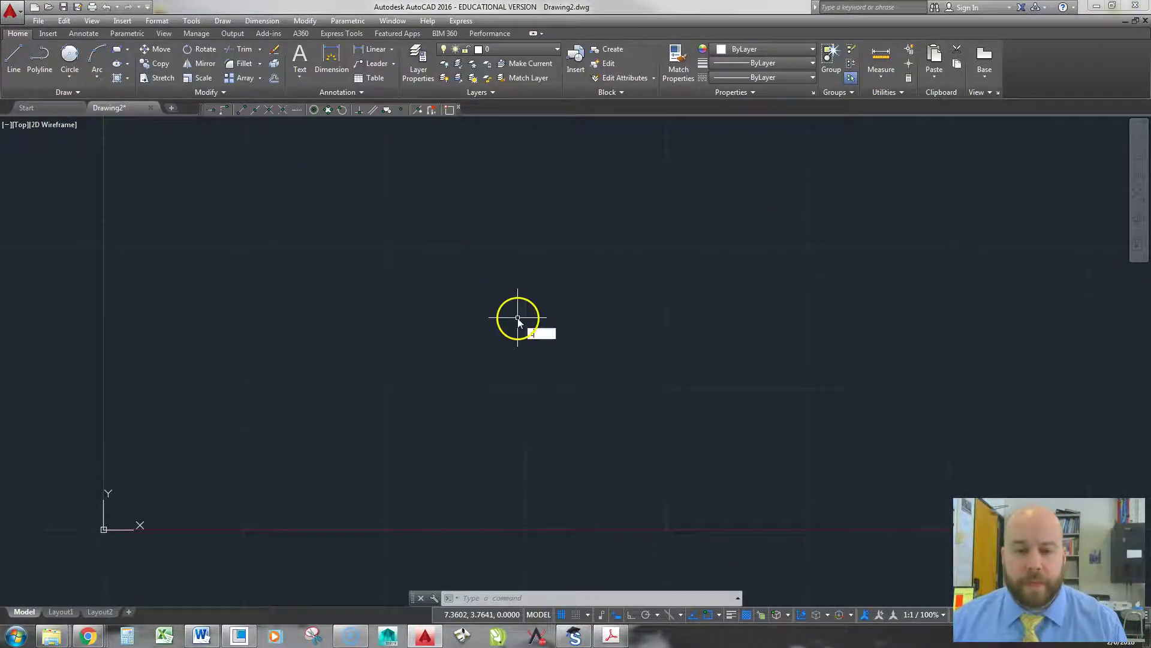
{"action": "key", "text": "Return"}
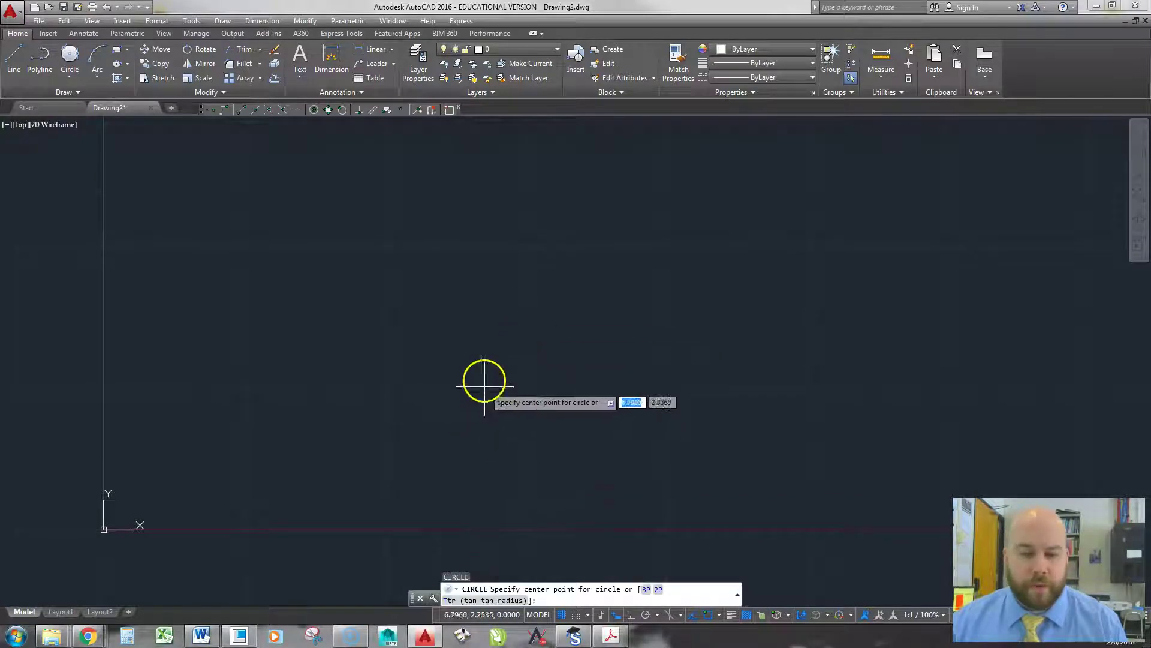
{"action": "mouse_move", "coordinate": [321, 414]}
{"action": "middle_mouse_down"}
{"action": "mouse_move", "coordinate": [512, 364]}
{"action": "mouse_move", "coordinate": [693, 289]}
{"action": "middle_mouse_up"}
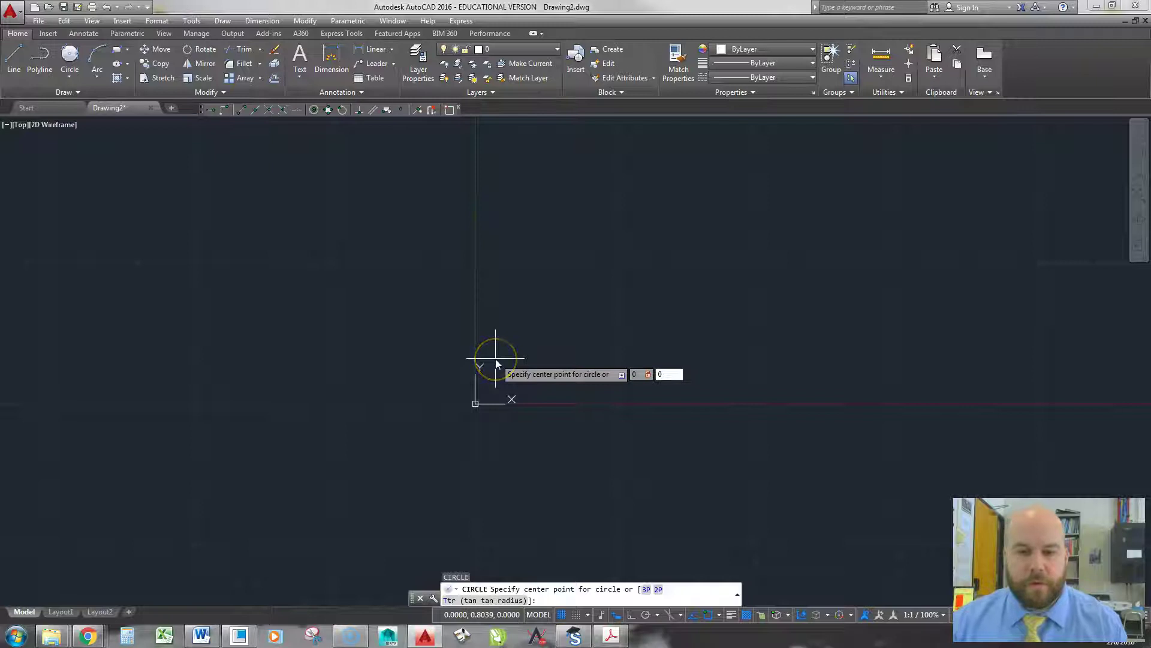
{"action": "key", "text": "Return"}
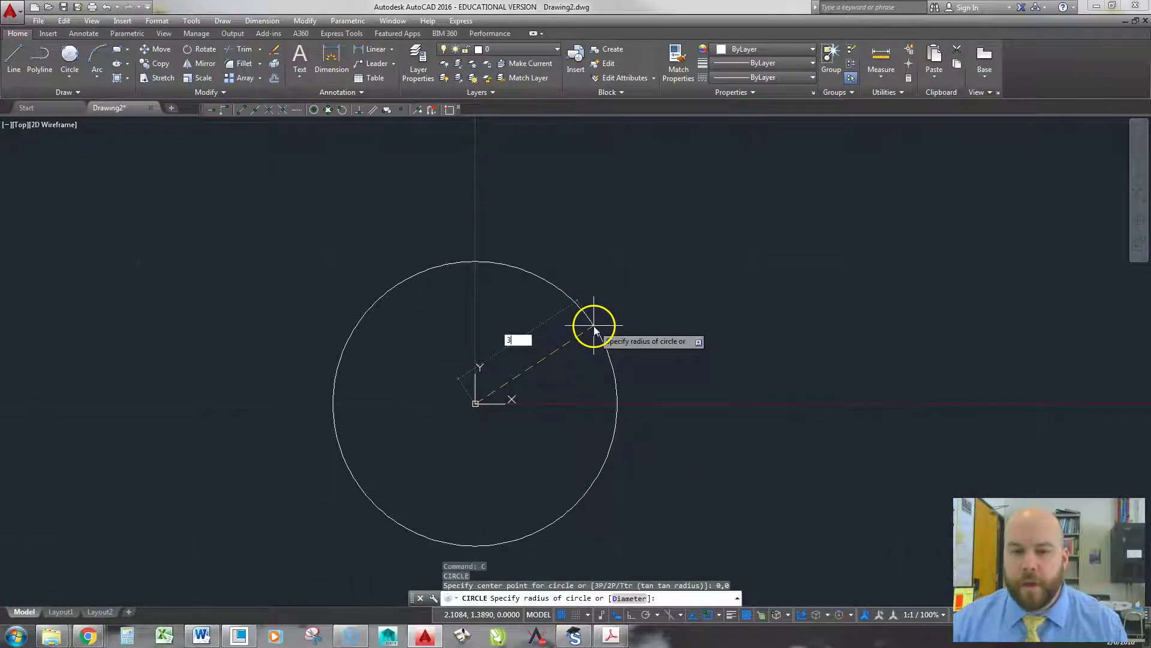
{"action": "key", "text": "Return"}
Add a concentric radius-.75 circle at the origin.
{"action": "middle_click_drag", "start_coordinate": [603, 373], "coordinate": [700, 352]}
{"action": "scroll", "coordinate": [616, 394], "scroll_direction": "down", "scroll_amount": 2}
{"action": "scroll", "coordinate": [616, 393], "scroll_direction": "down", "scroll_amount": 1}
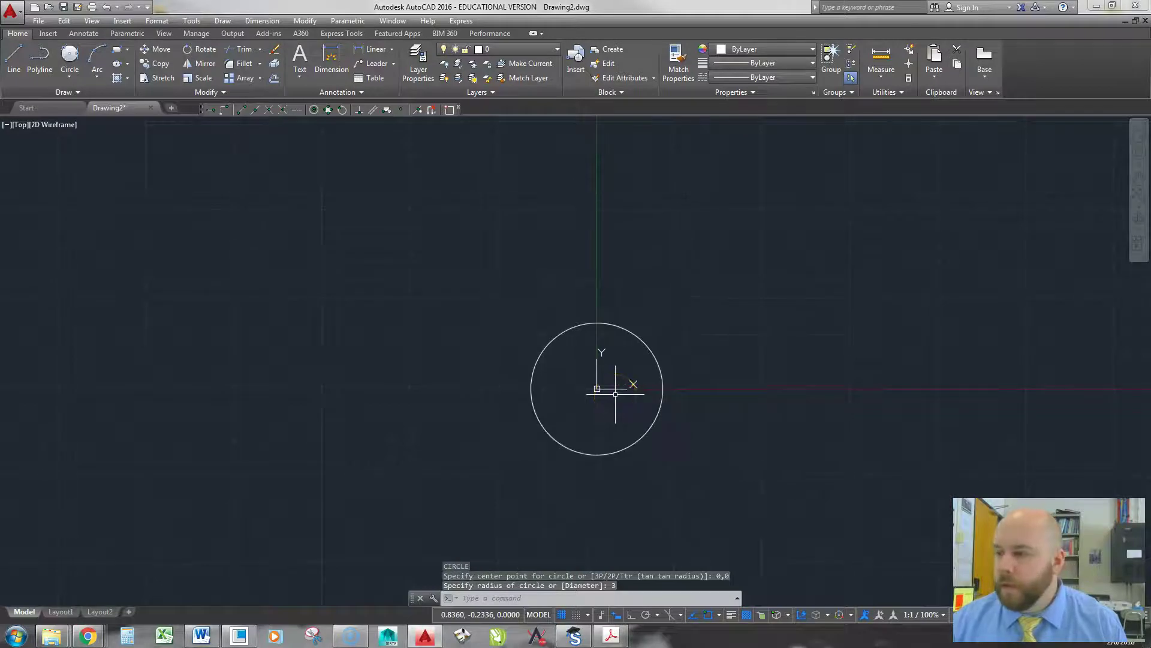
{"action": "scroll", "coordinate": [608, 405], "scroll_direction": "up", "scroll_amount": 1}
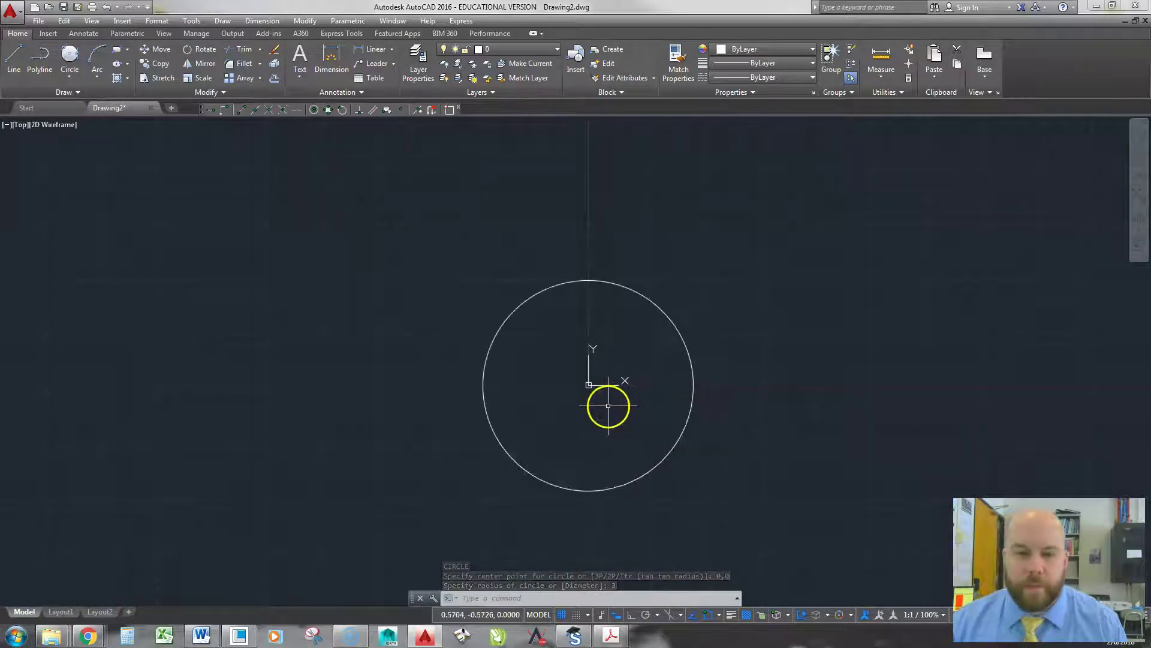
{"action": "type", "text": "c"}
{"action": "key", "text": "Return"}
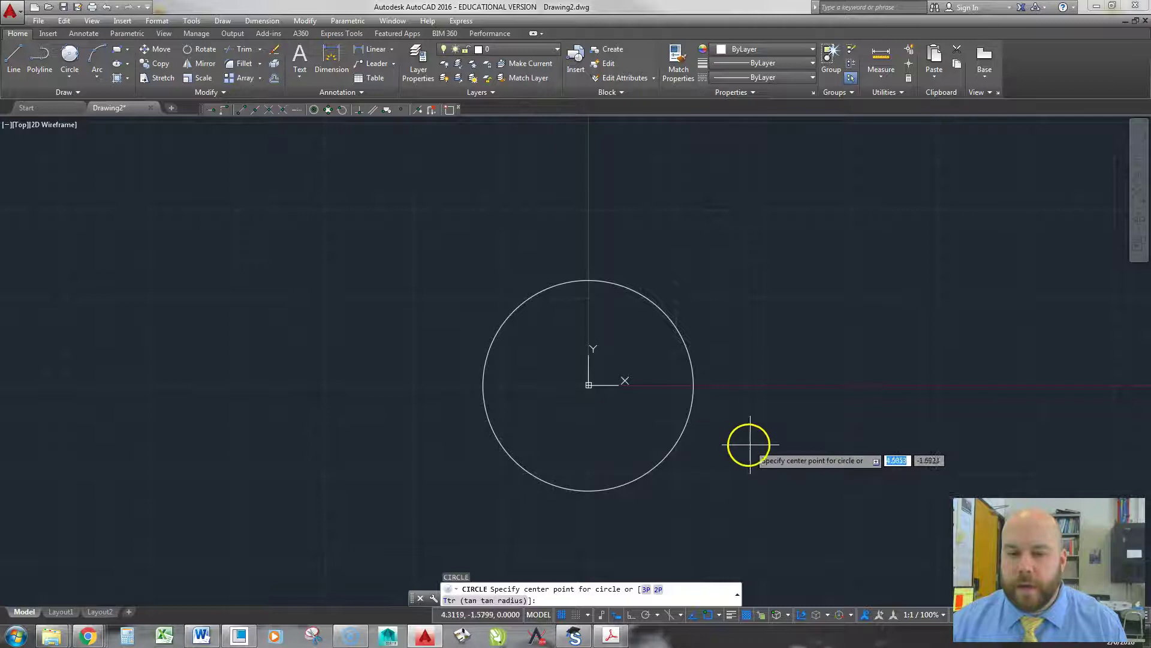
{"action": "left_click", "coordinate": [589, 384]}
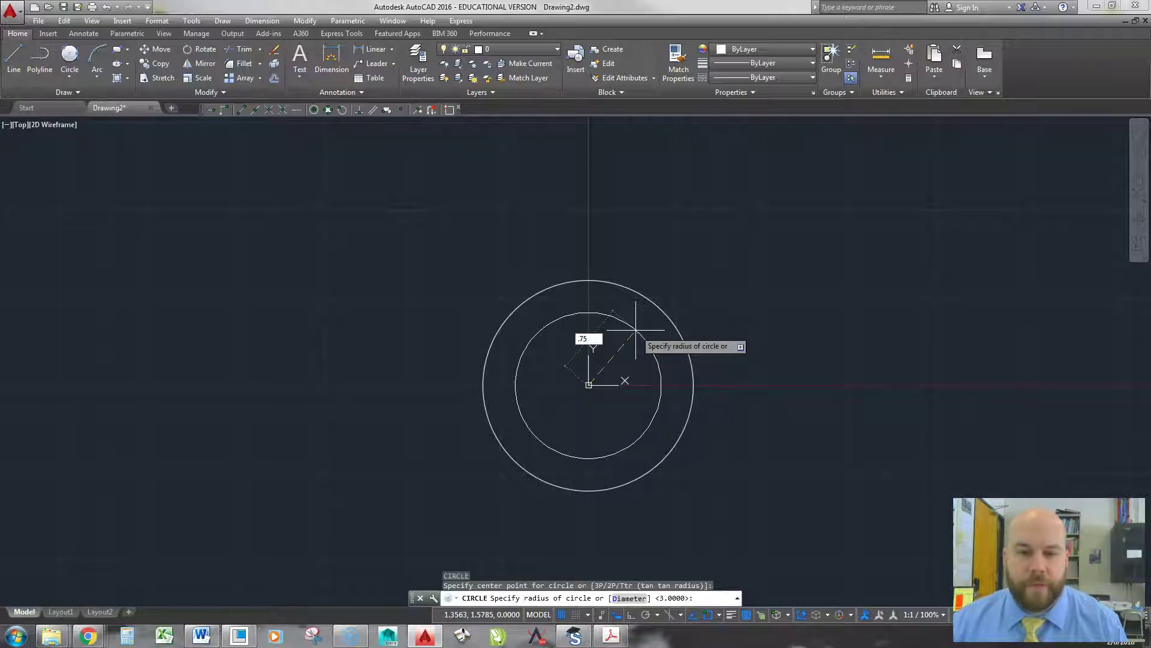
{"action": "key", "text": "Return"}
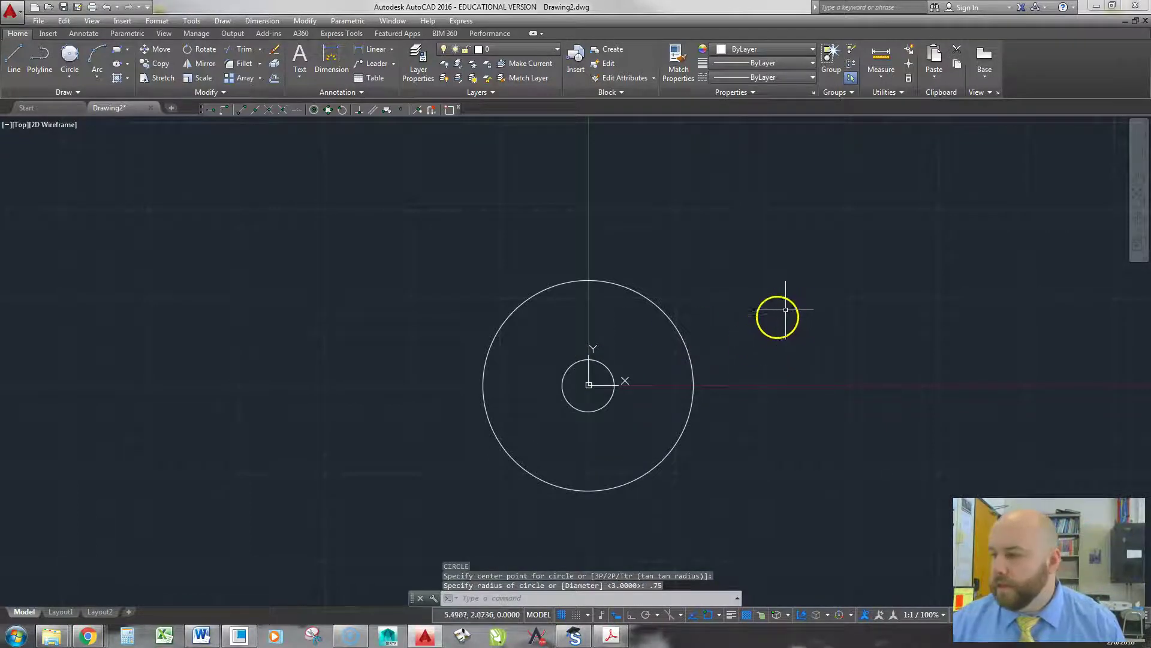
{"action": "key", "text": "alt+Tab"}
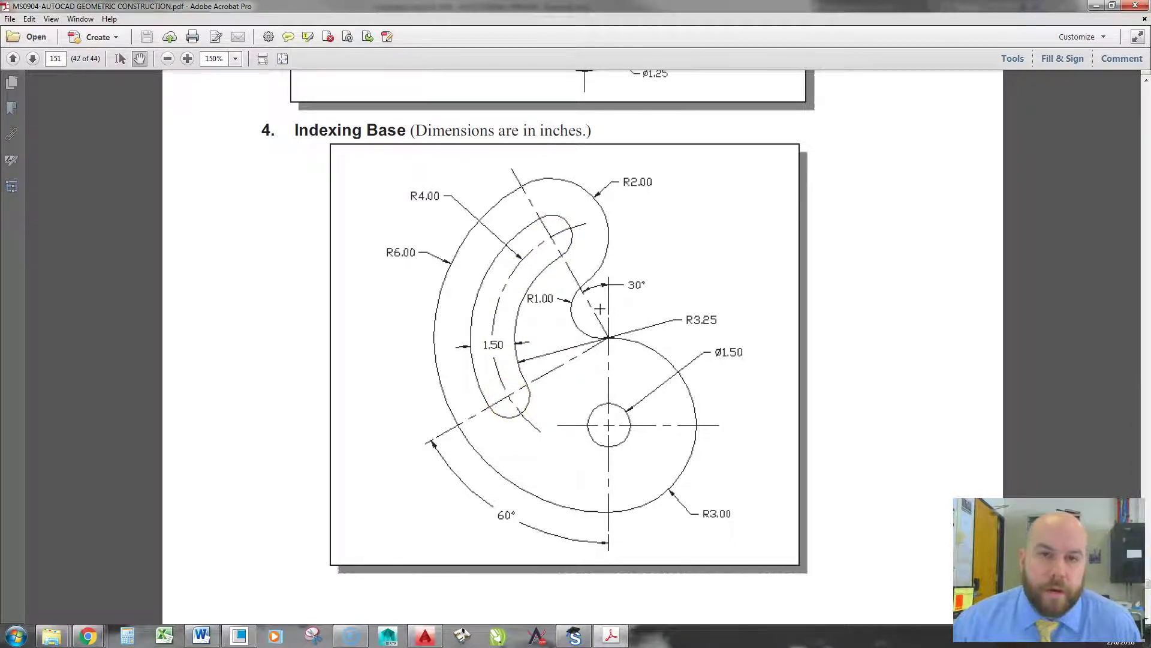
{"action": "key", "text": "alt+Tab"}
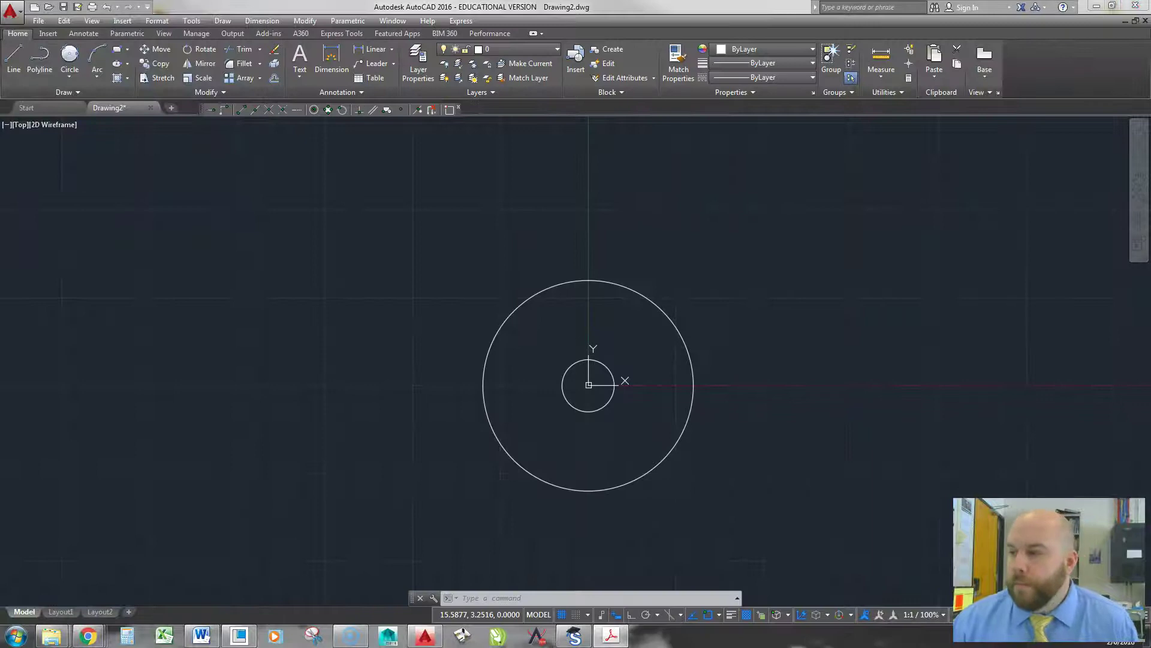
Draw an Ortho-locked vertical line from the circles' centre up past the large circle.
{"action": "left_click", "coordinate": [12, 63]}
{"action": "key", "text": "Escape"}
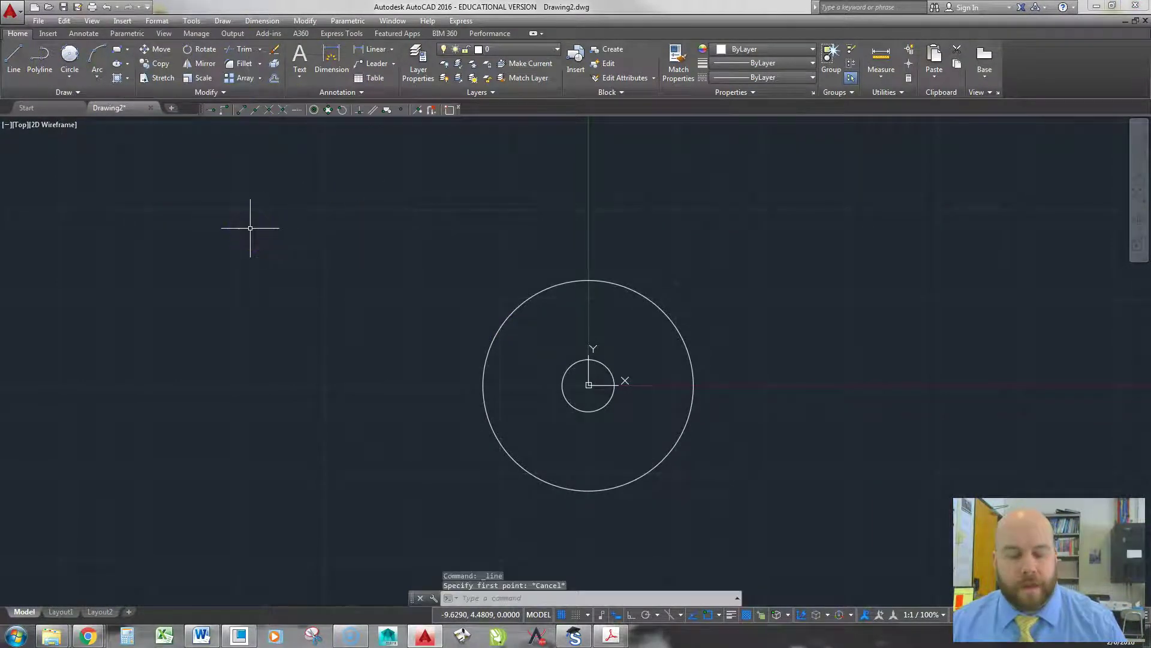
{"action": "type", "text": "l"}
{"action": "key", "text": "Return"}
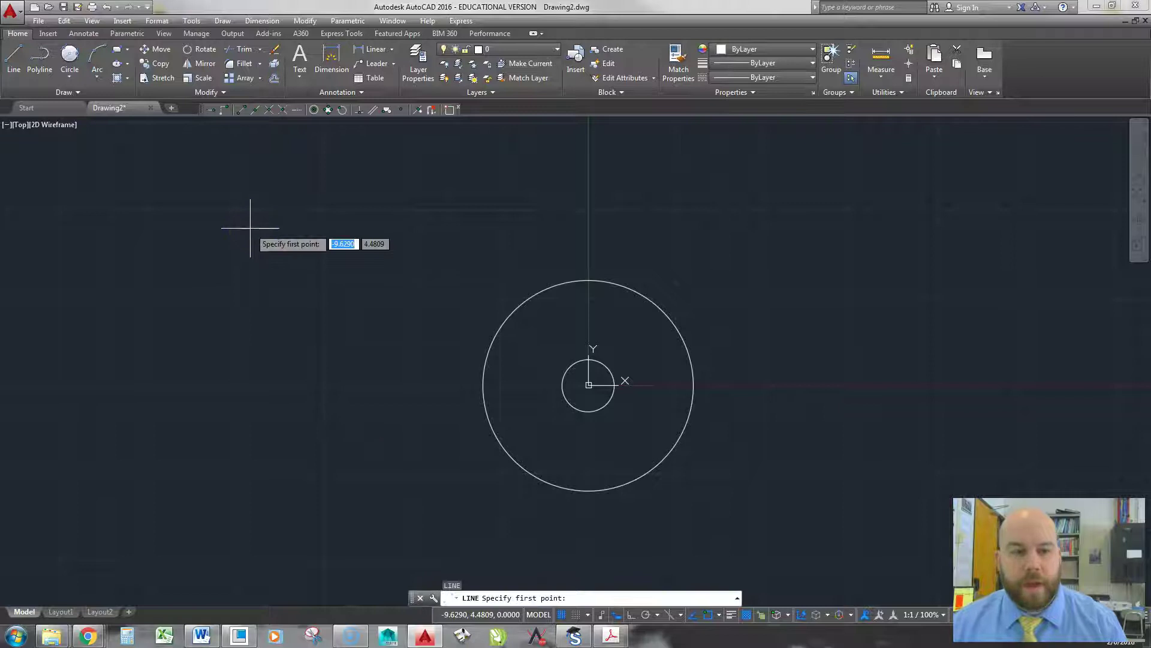
{"action": "left_click", "coordinate": [589, 385]}
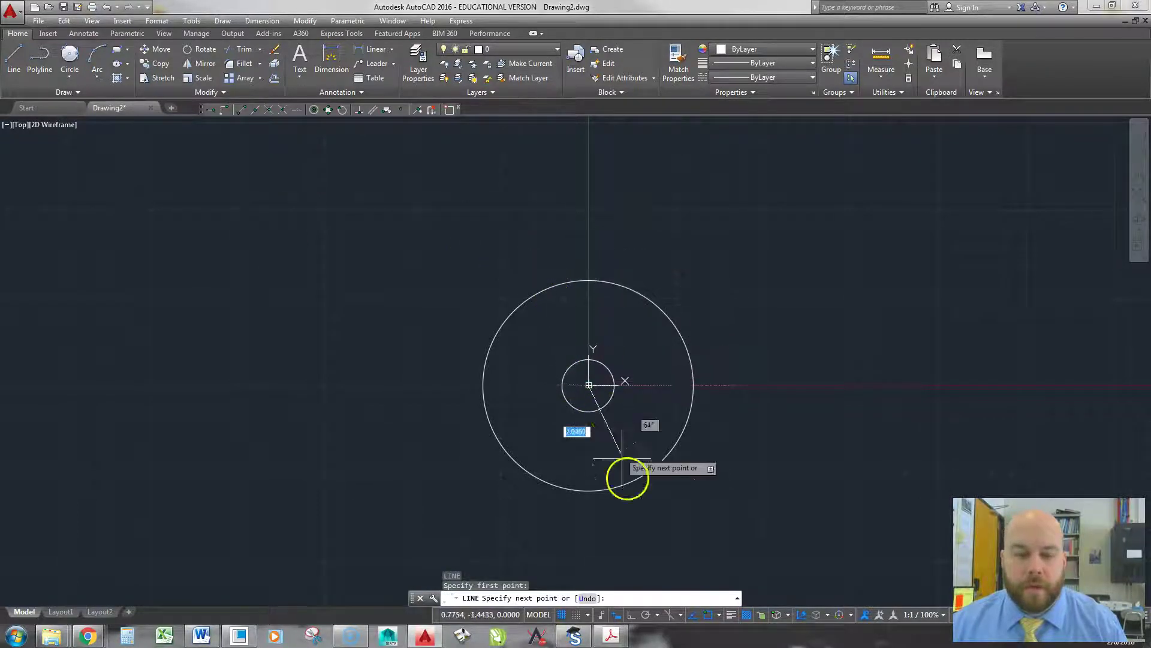
{"action": "left_click", "coordinate": [631, 618]}
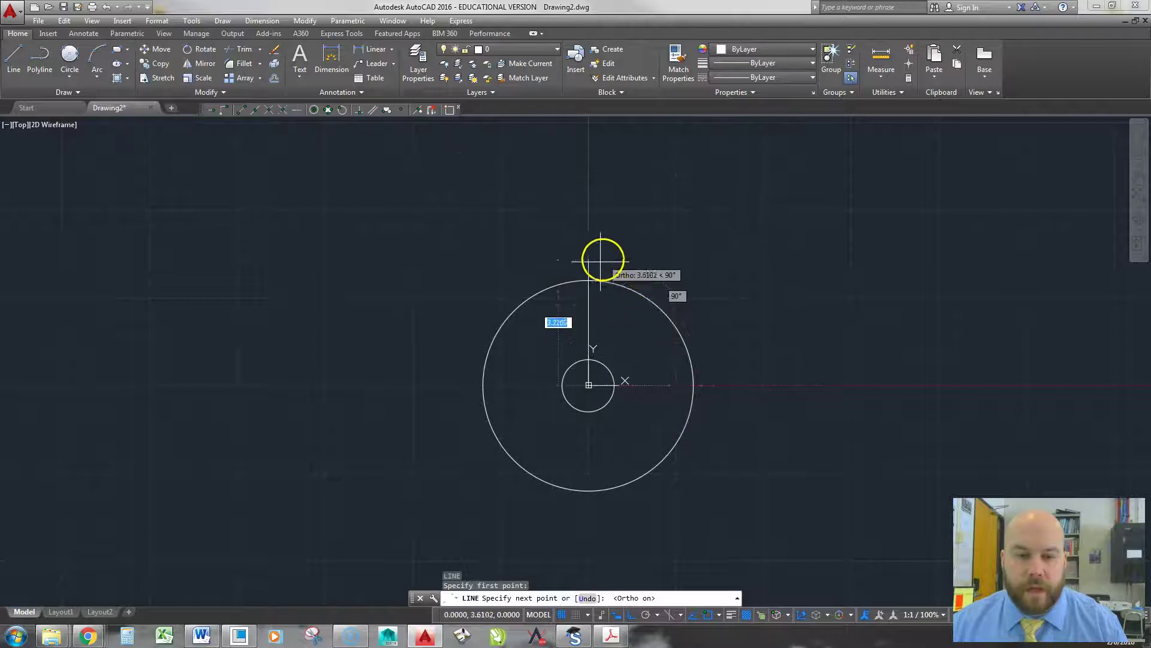
{"action": "left_click", "coordinate": [609, 225]}
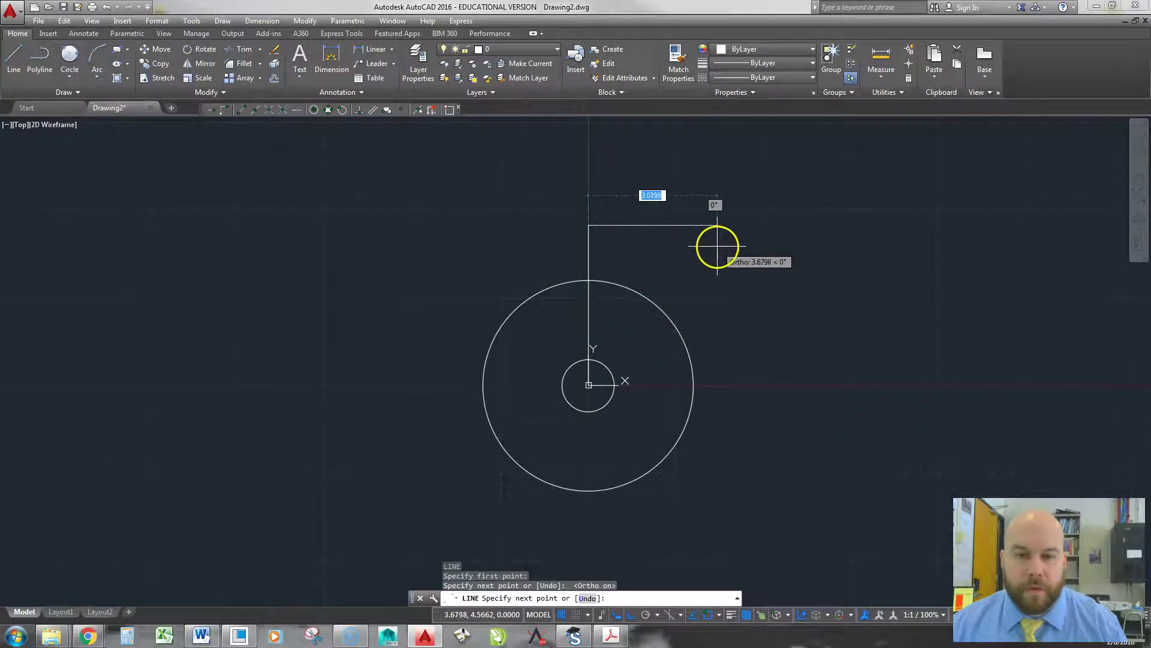
{"action": "key", "text": "Return"}
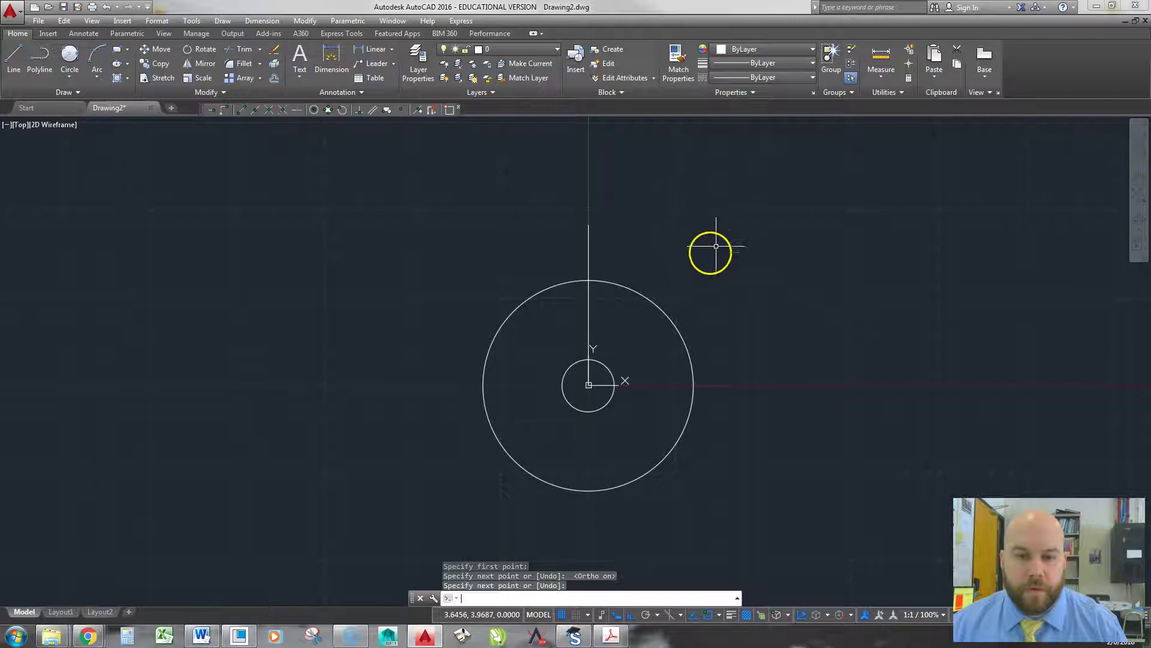
{"action": "left_click", "coordinate": [632, 614]}
{"action": "key", "text": "alt+Tab"}
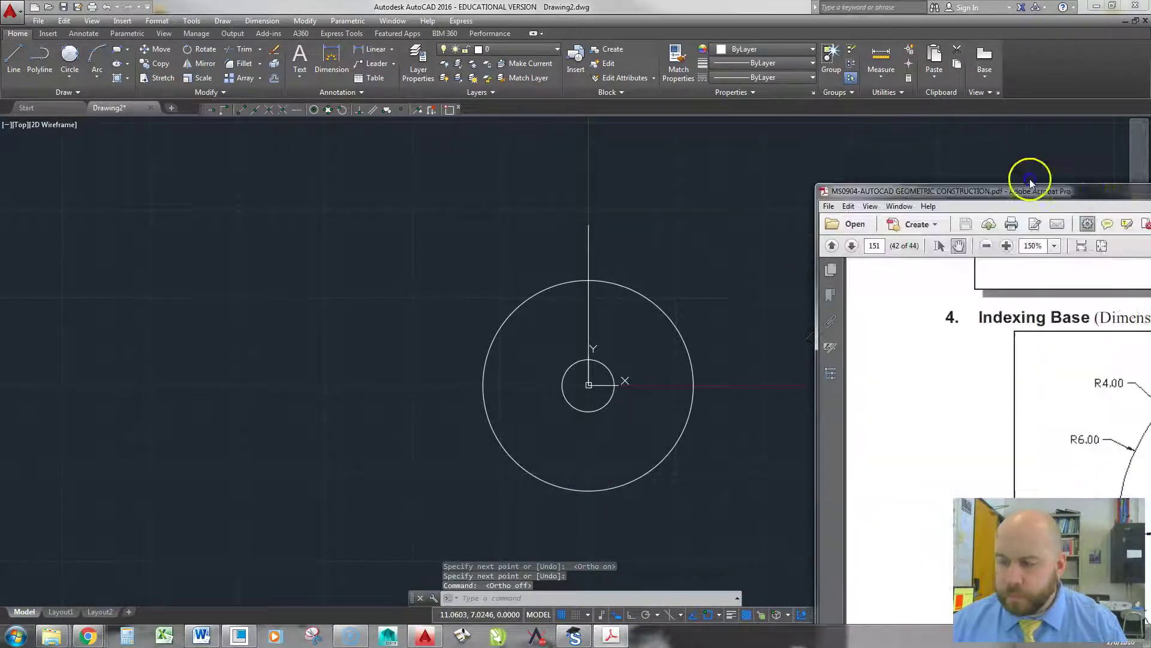
{"action": "left_click_drag", "start_coordinate": [1027, 174], "coordinate": [614, 175]}
{"action": "double_click", "coordinate": [614, 175]}
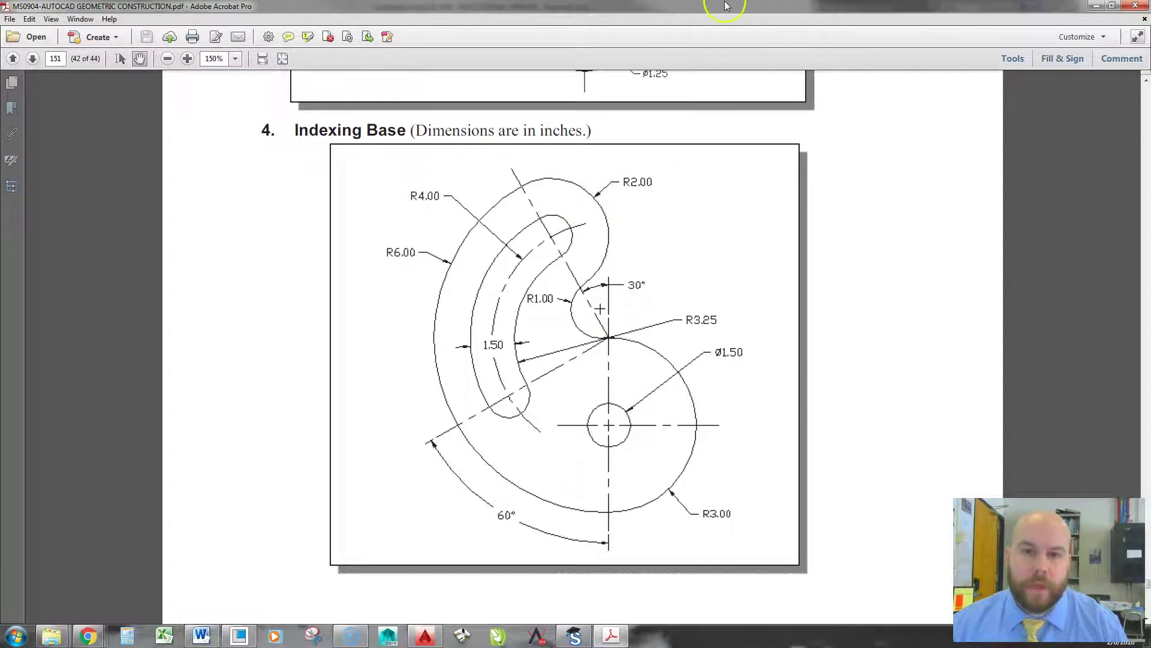
{"action": "left_click_drag", "start_coordinate": [726, 6], "coordinate": [758, 67]}
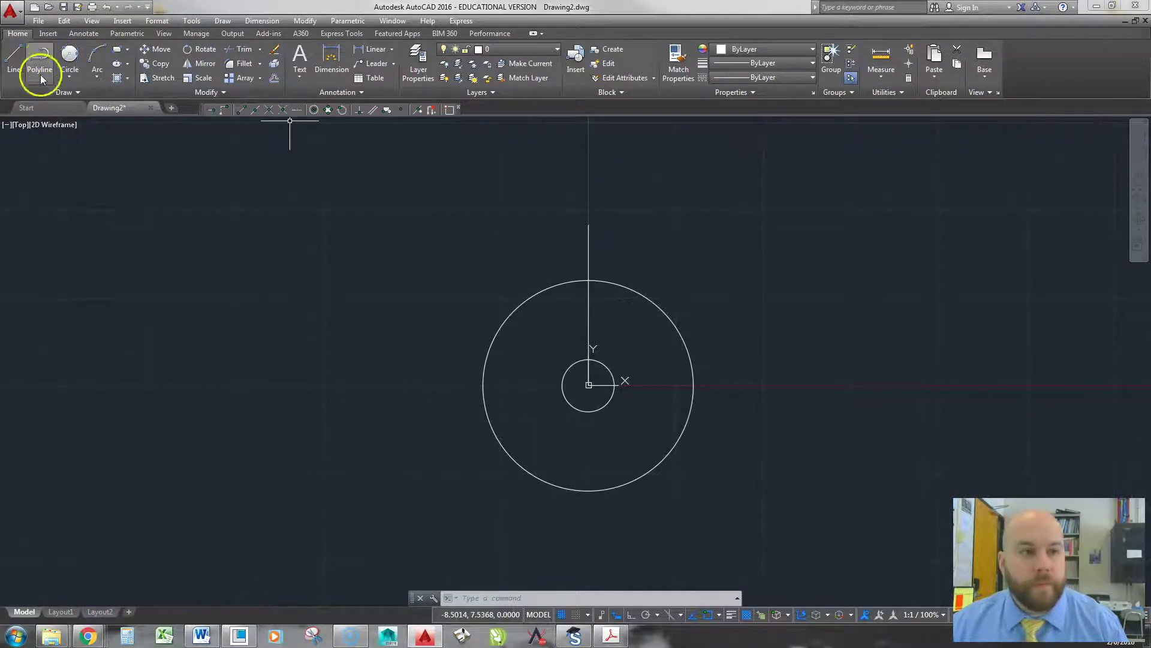
Draw a line @4<120 from the large circle's top quadrant and compare it with the PDF.
{"action": "type", "text": "l"}
{"action": "key", "text": "Return"}
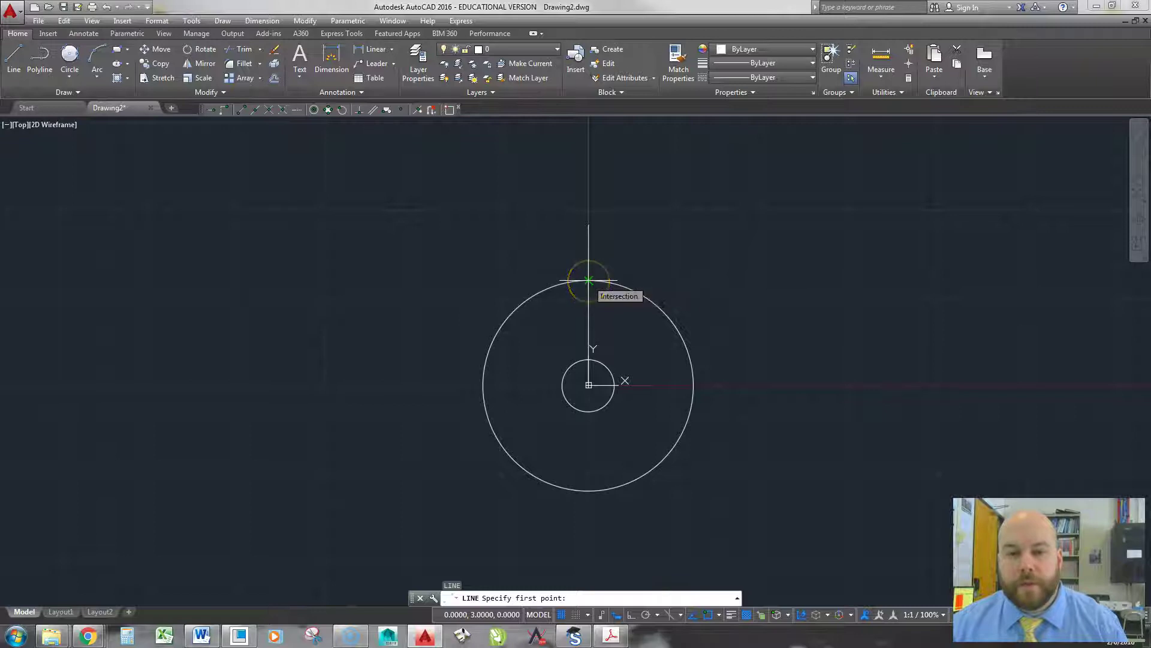
{"action": "left_click", "coordinate": [719, 616]}
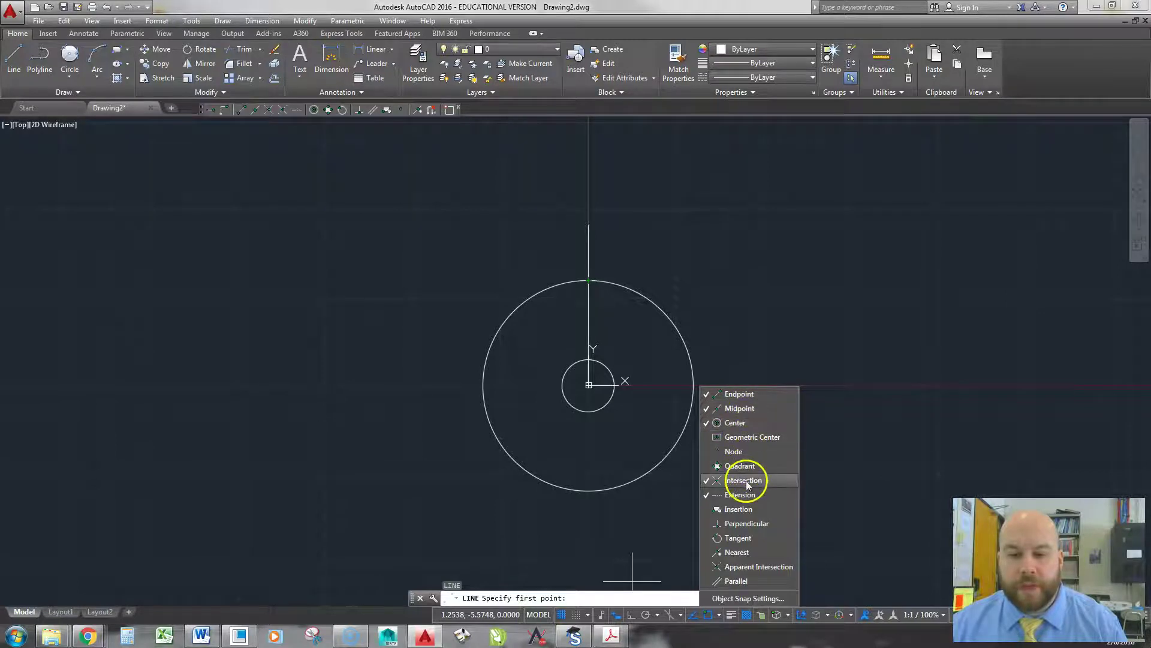
{"action": "left_click", "coordinate": [588, 279]}
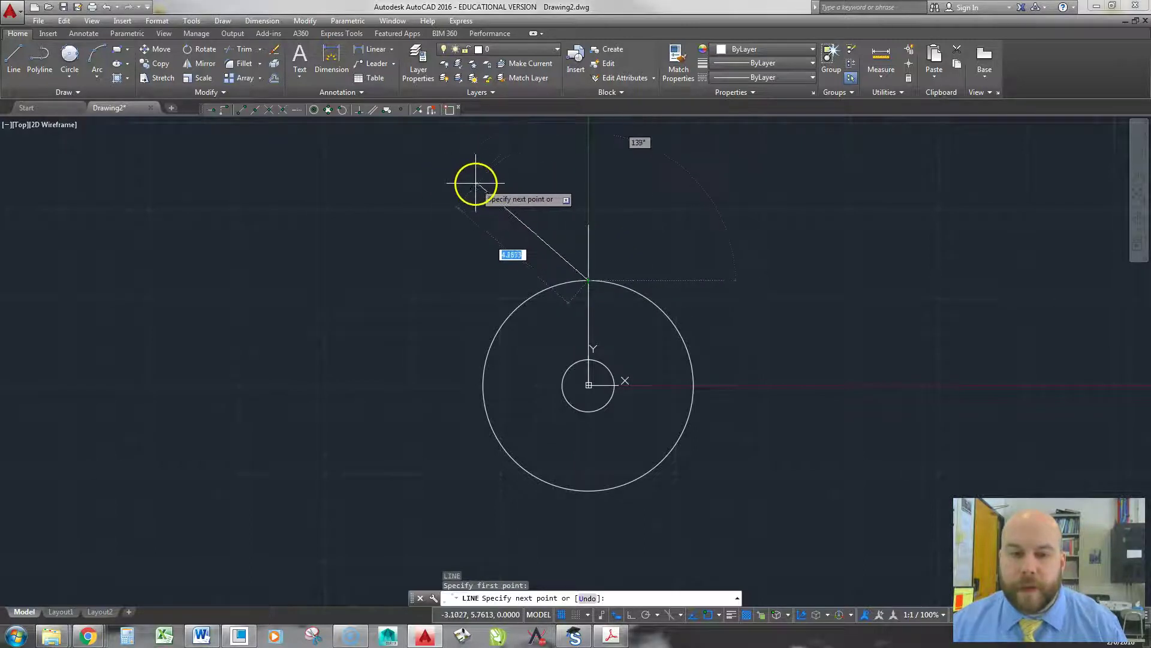
{"action": "key", "text": "F8"}
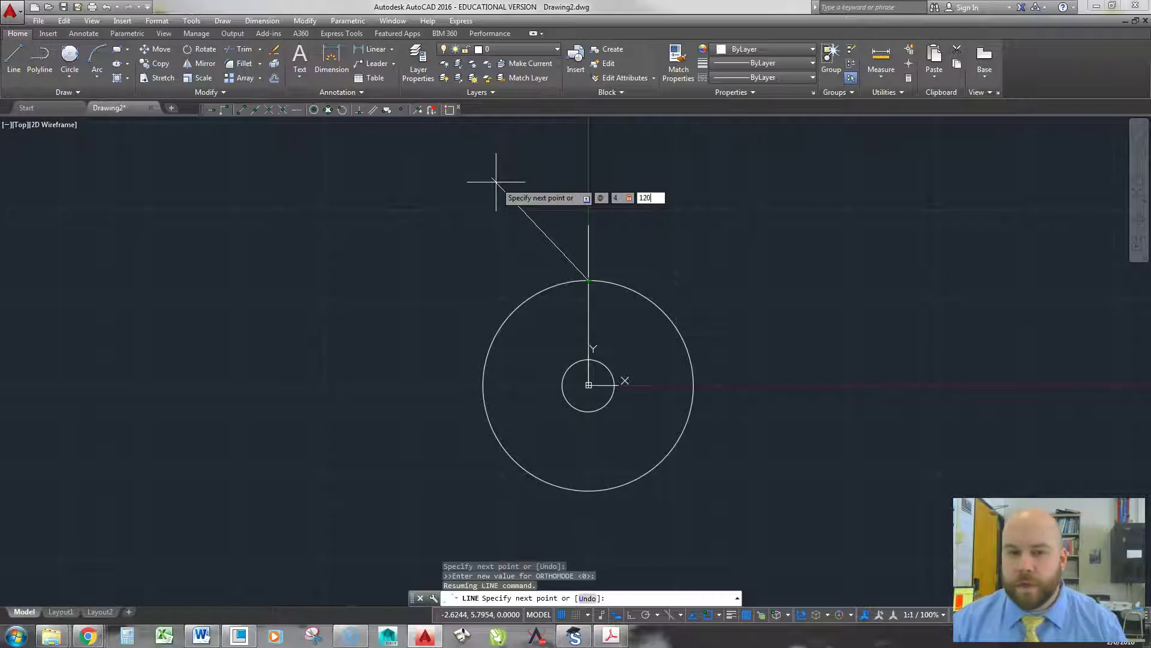
{"action": "key", "text": "Return"}
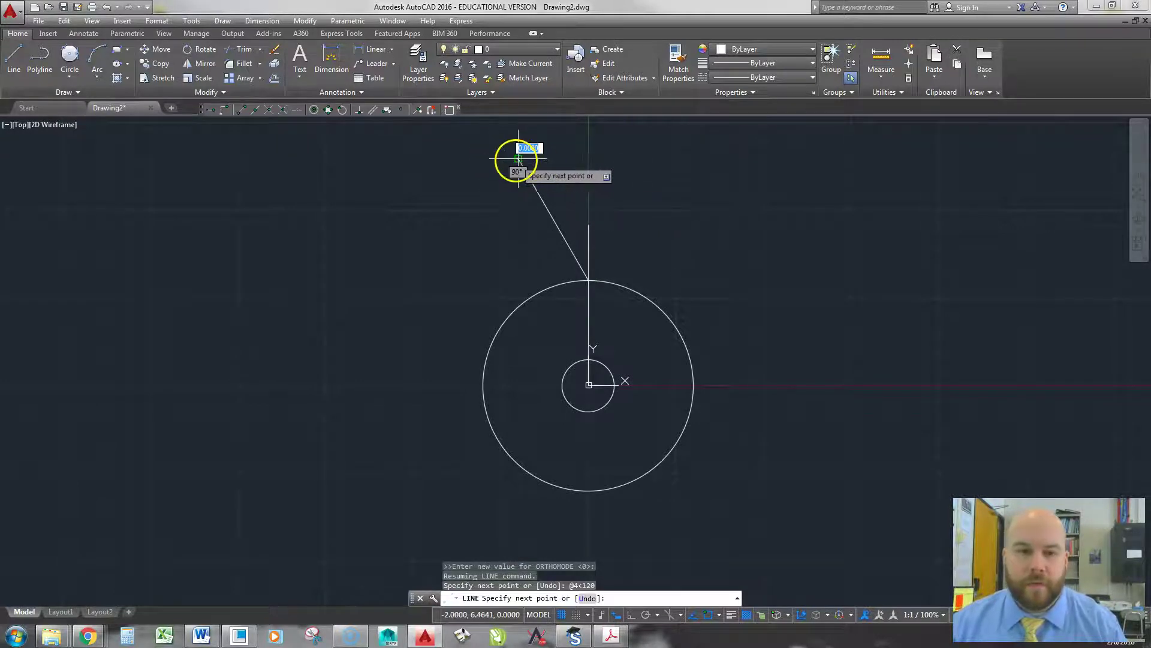
{"action": "key", "text": "Return"}
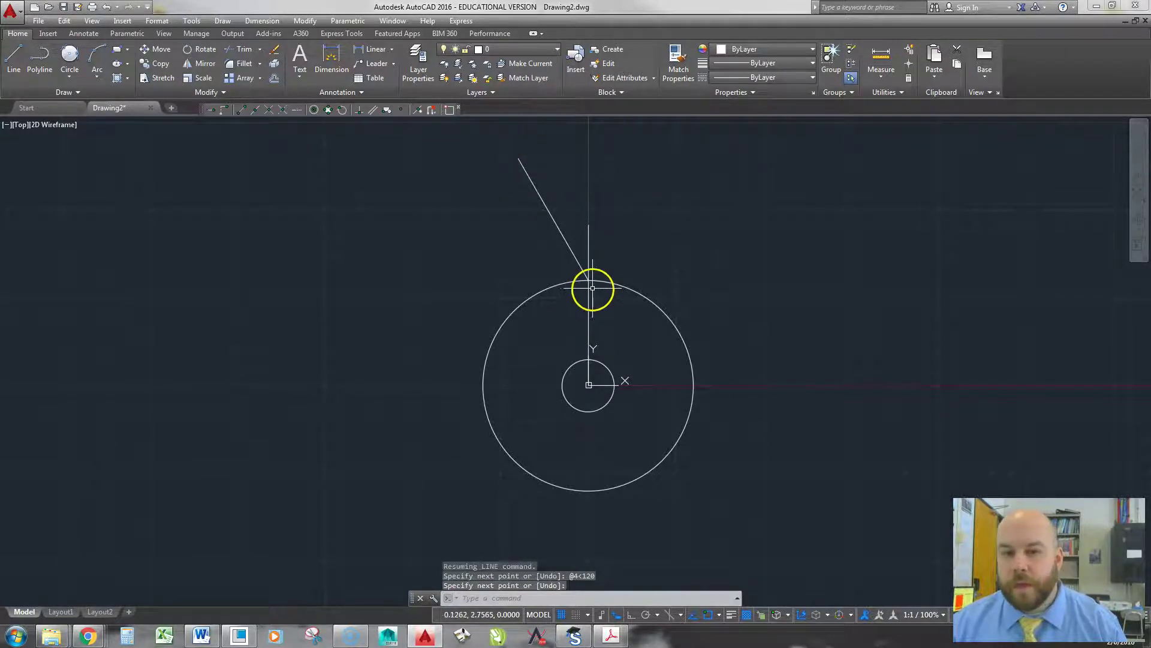
{"action": "key", "text": "Return"}
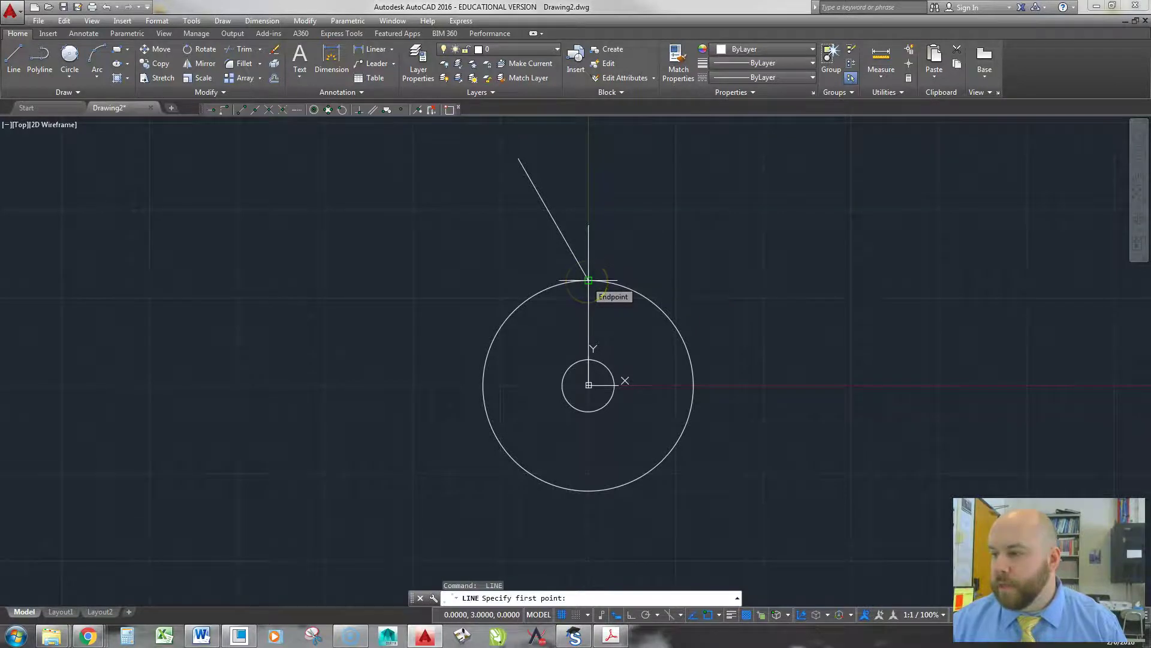
{"action": "key", "text": "alt+Tab"}
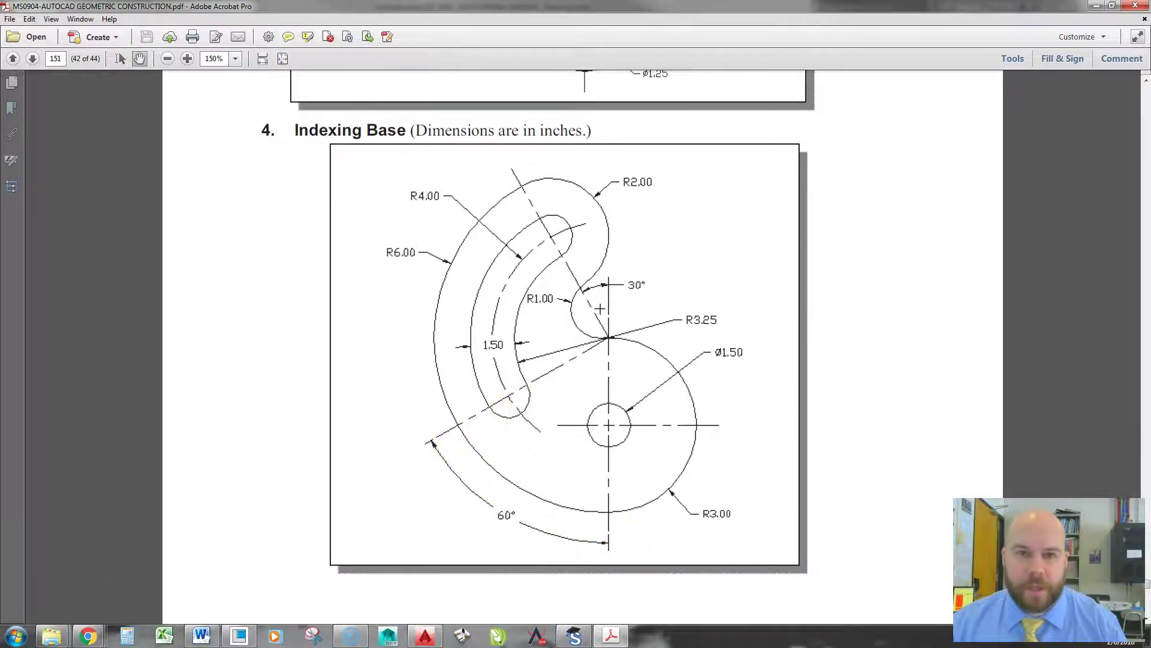
{"action": "key", "text": "super+Down"}
{"action": "key", "text": "super+Down"}
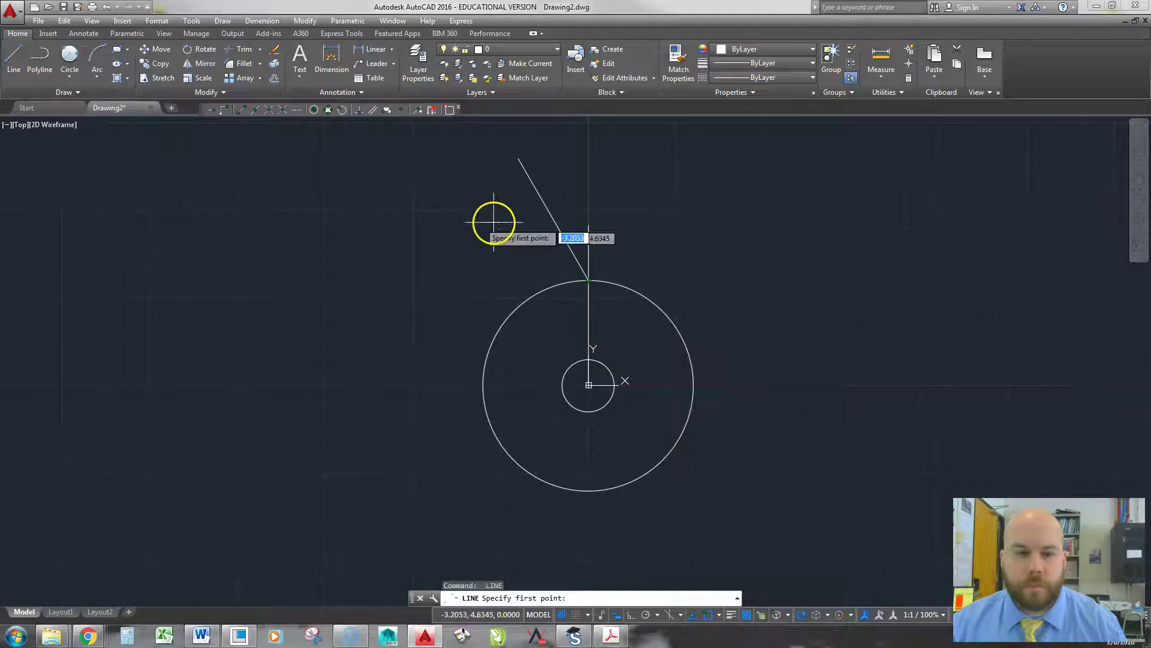
Draw a line @4<210 from the circle's top point, then maximize the Indexing Base PDF.
{"action": "left_click", "coordinate": [588, 280]}
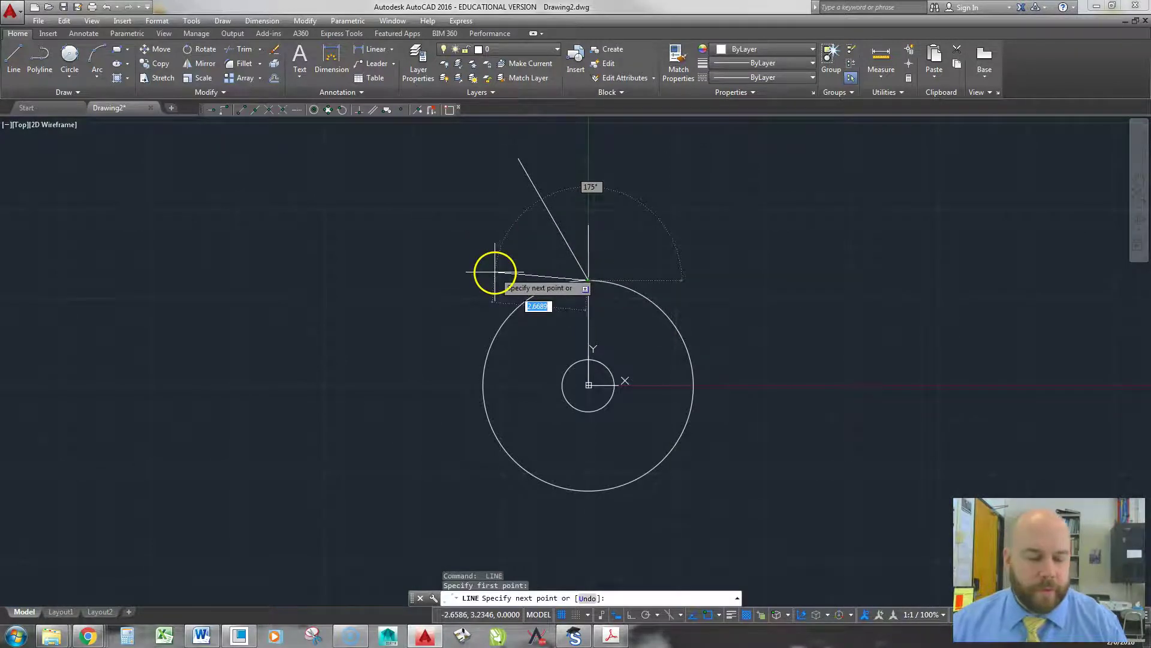
{"action": "key", "text": "F8"}
{"action": "key", "text": "Tab"}
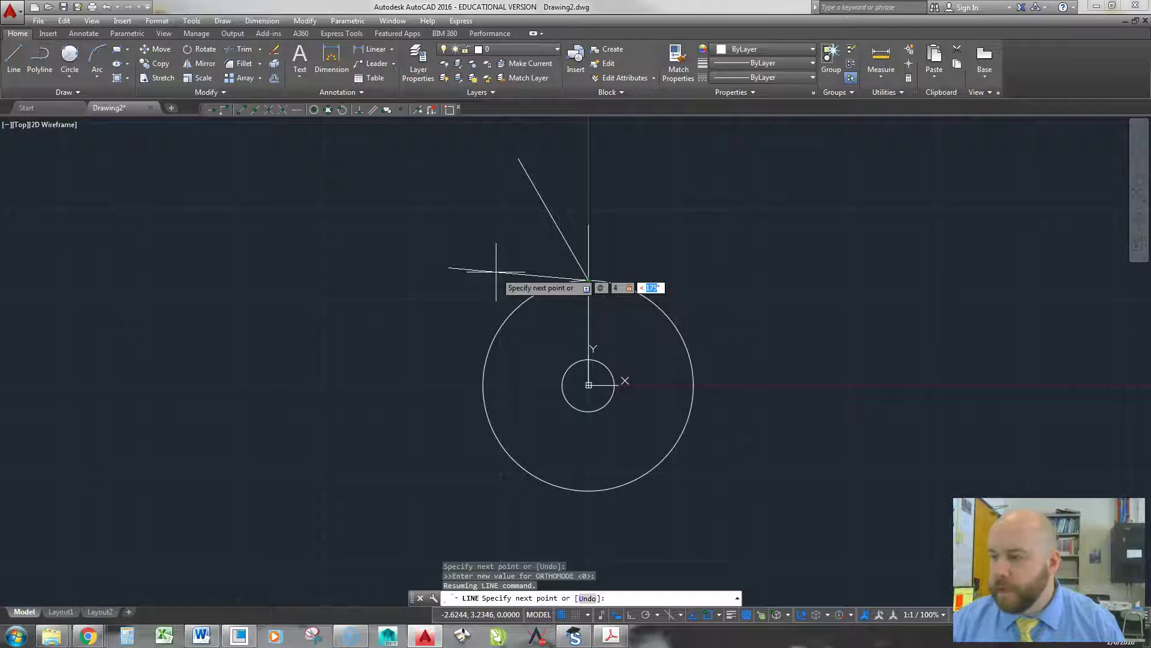
{"action": "key", "text": "Return"}
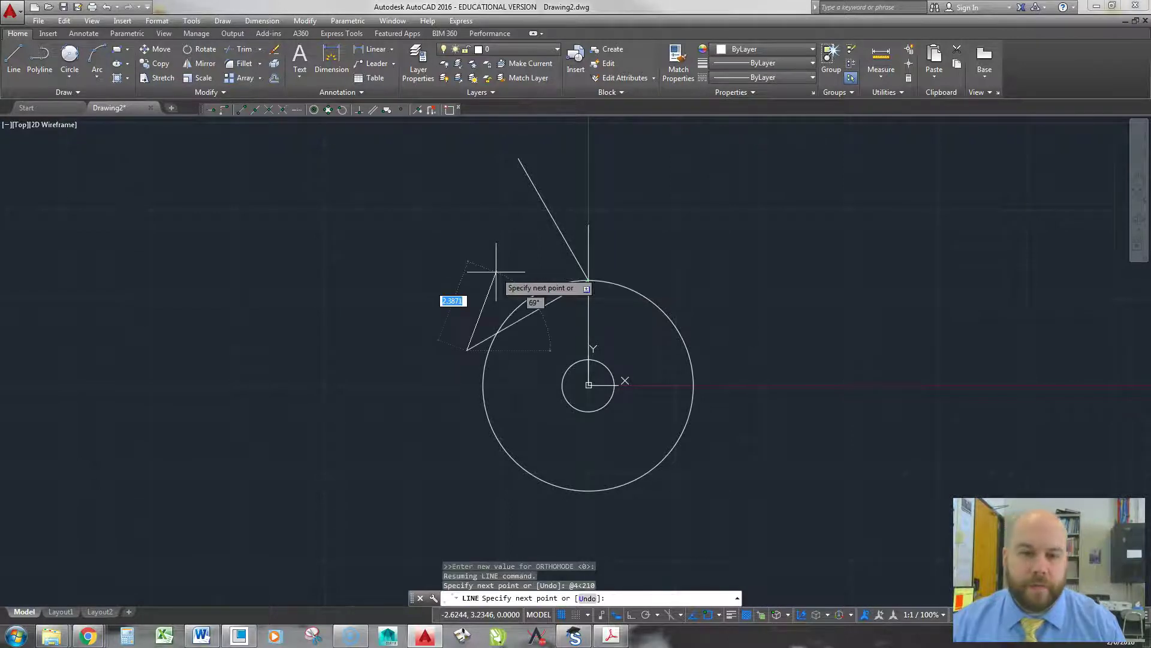
{"action": "key", "text": "Return"}
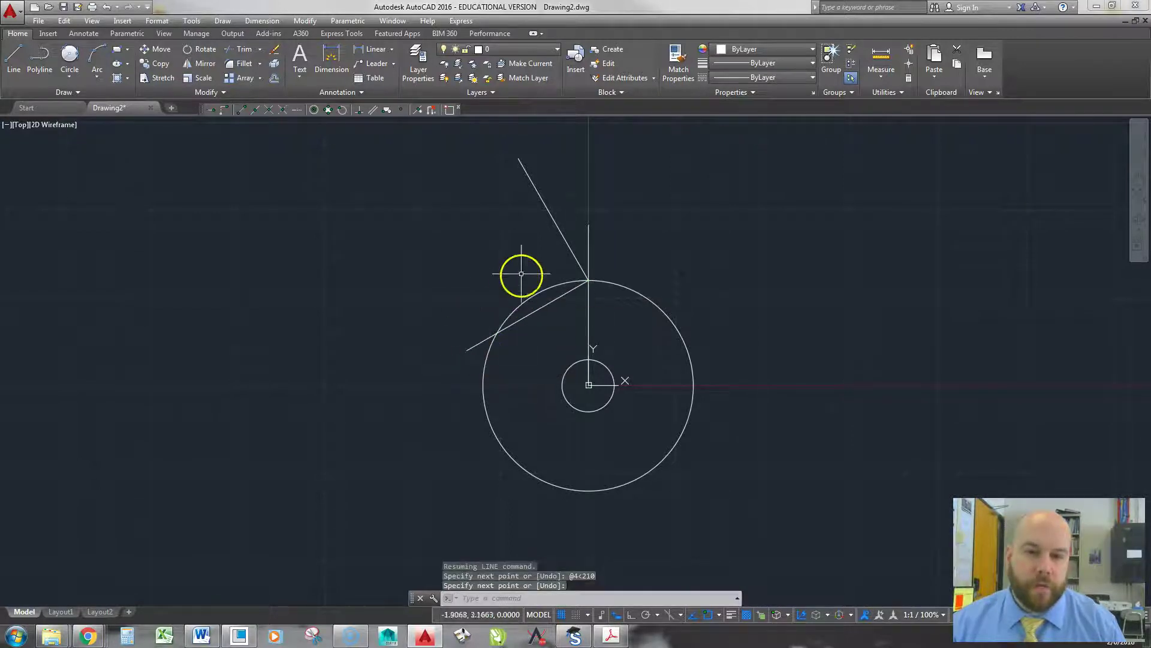
{"action": "key", "text": "alt+Tab"}
{"action": "key", "text": "super+Up"}
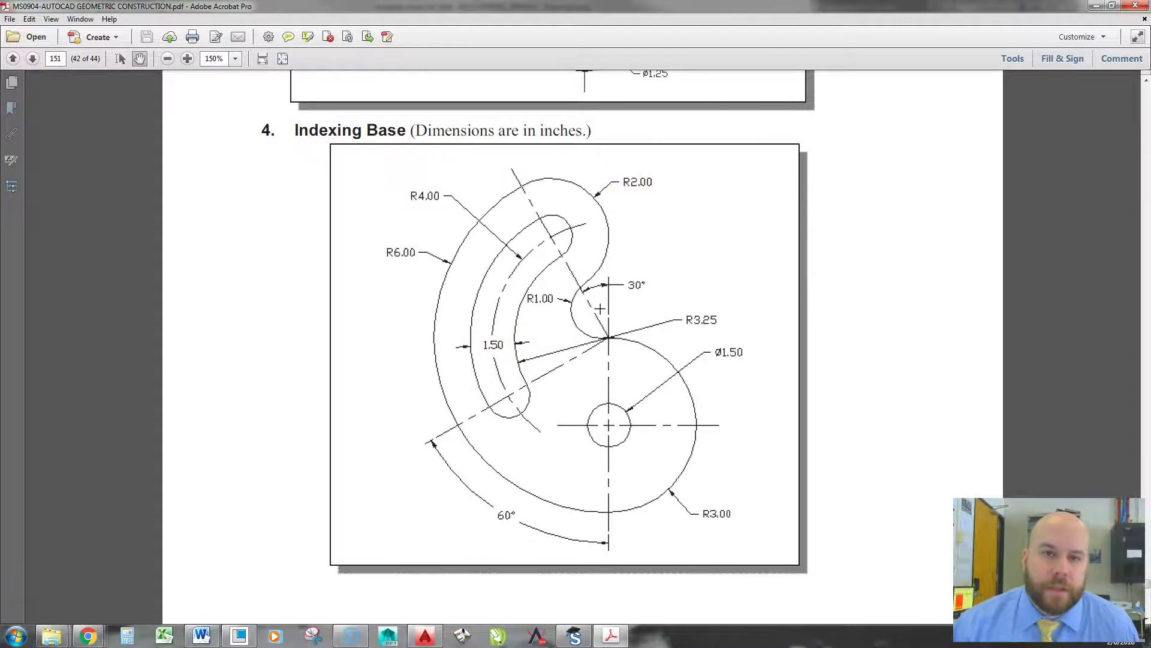
Draw a radius-2 circle at the upper end of the 120° line.
{"action": "key", "text": "alt+Tab"}
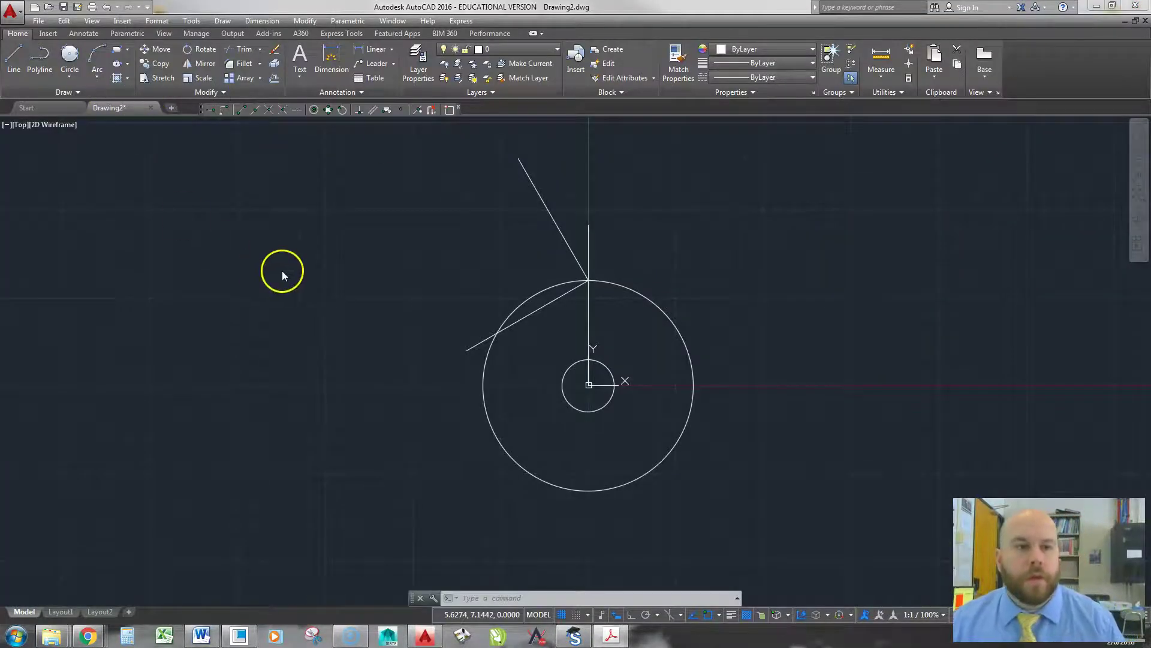
{"action": "type", "text": "c"}
{"action": "key", "text": "Return"}
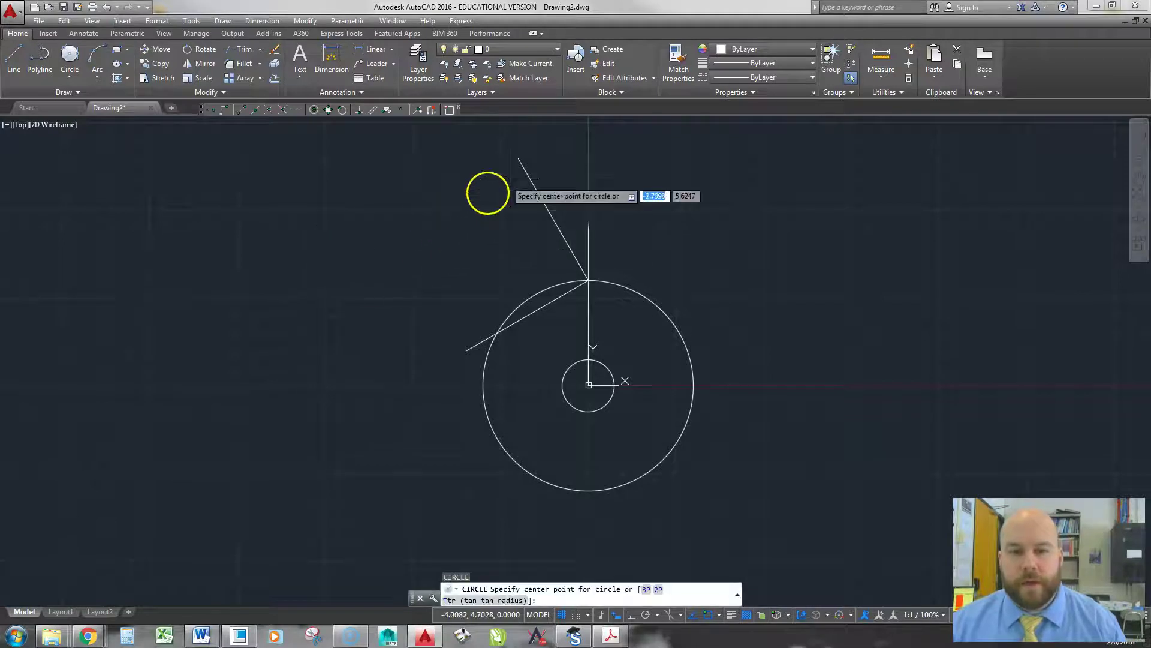
{"action": "left_click", "coordinate": [519, 158]}
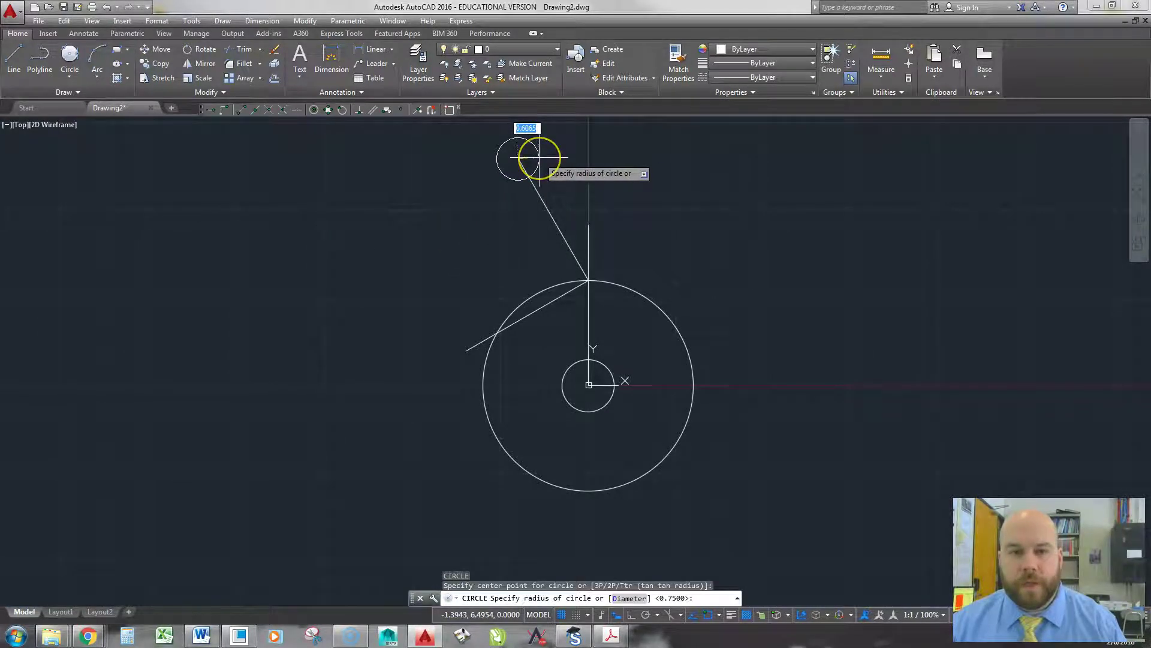
{"action": "type", "text": "2"}
{"action": "key", "text": "Return"}
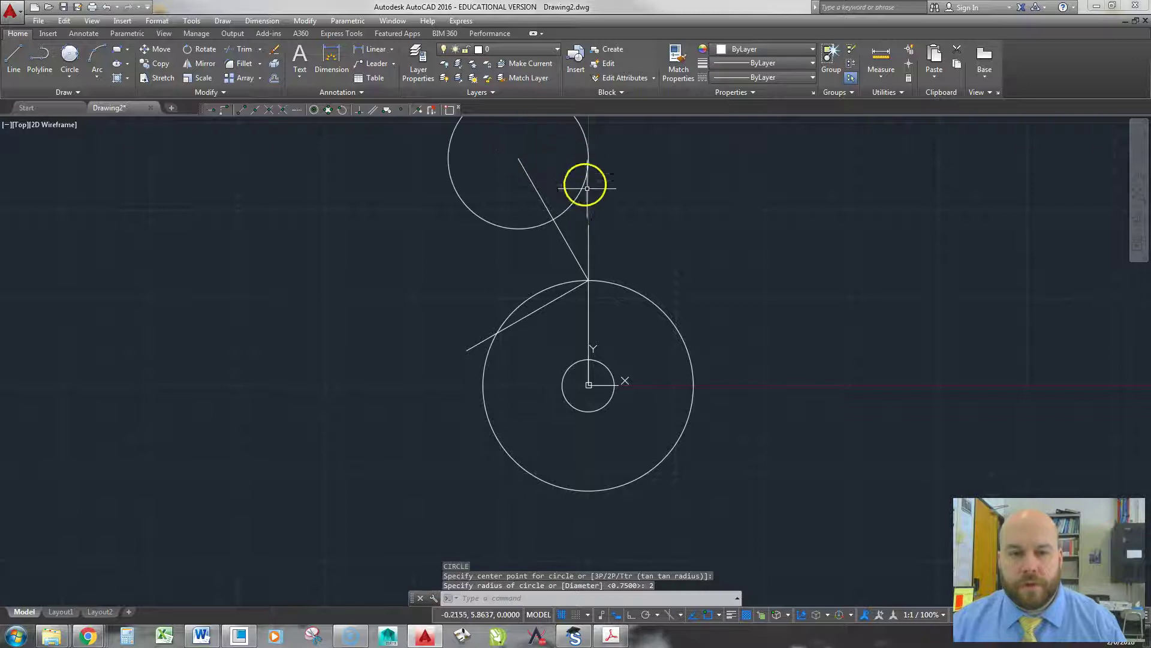
{"action": "mouse_move", "coordinate": [586, 185]}
{"action": "middle_mouse_down"}
{"action": "mouse_move", "coordinate": [663, 367]}
{"action": "mouse_move", "coordinate": [593, 348]}
{"action": "middle_mouse_up"}
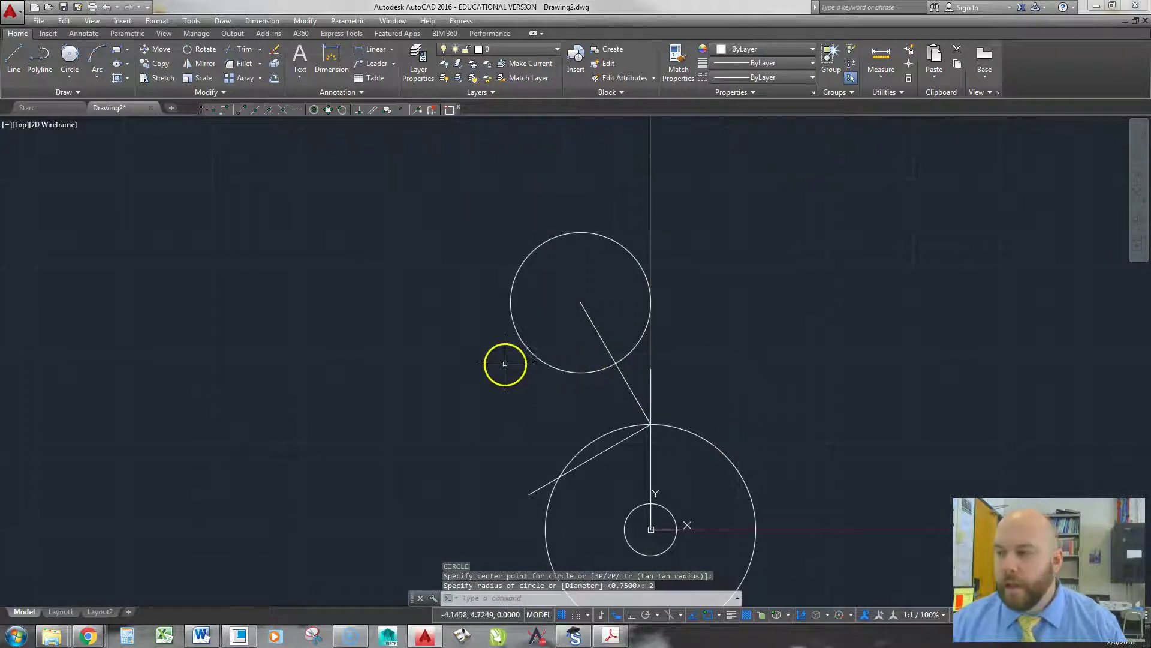
Add radius-.75 circles at the upper centre and 210° line end, undoing the lower one.
{"action": "key", "text": "Return"}
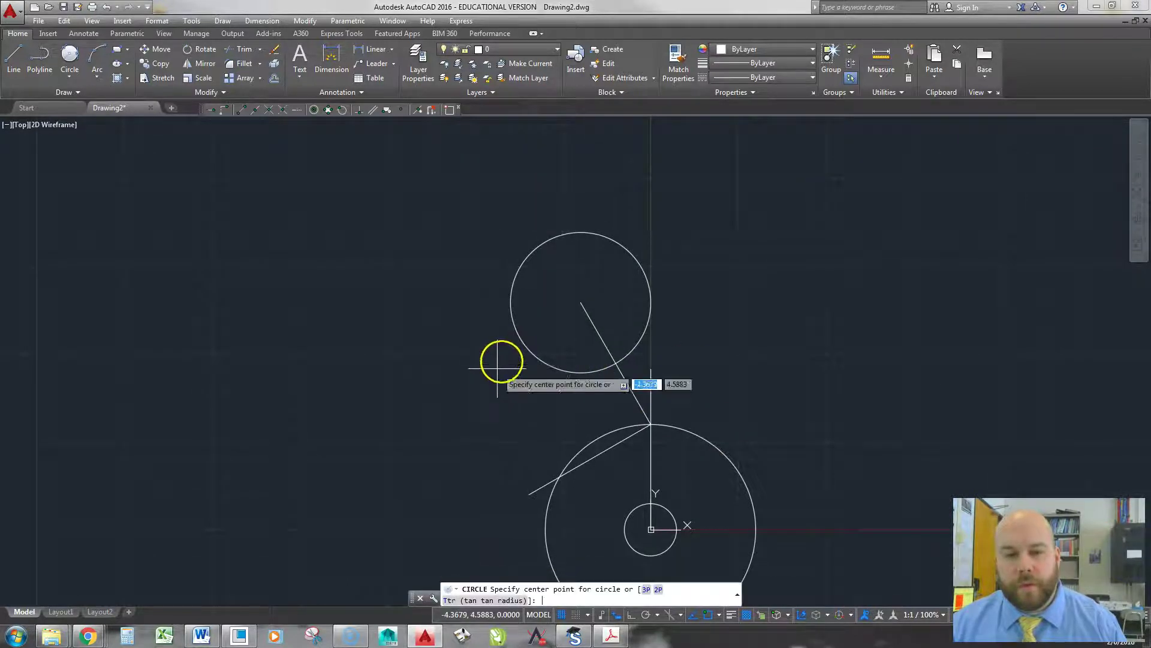
{"action": "left_click", "coordinate": [581, 302]}
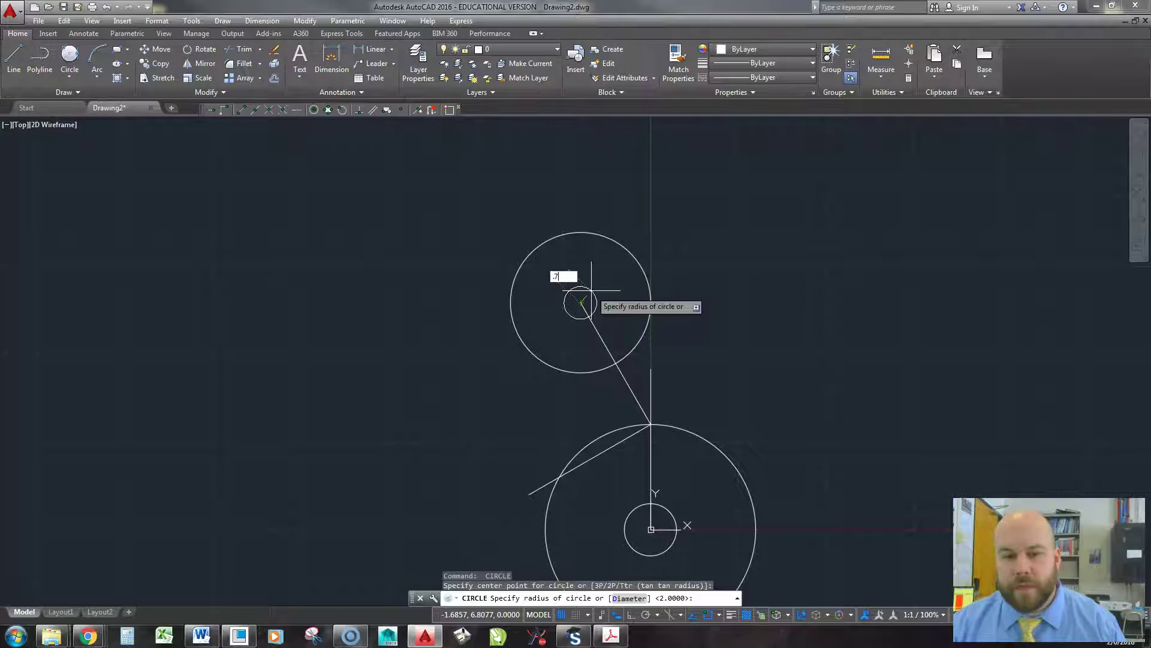
{"action": "key", "text": "Return"}
{"action": "key", "text": "Return"}
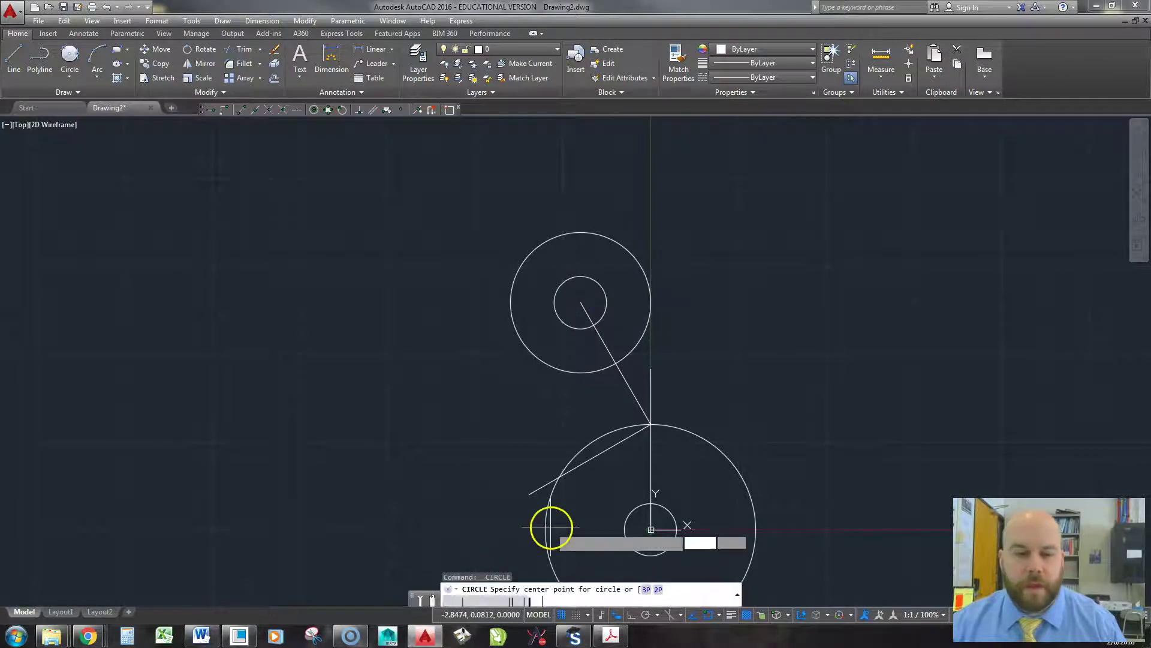
{"action": "left_click", "coordinate": [529, 494]}
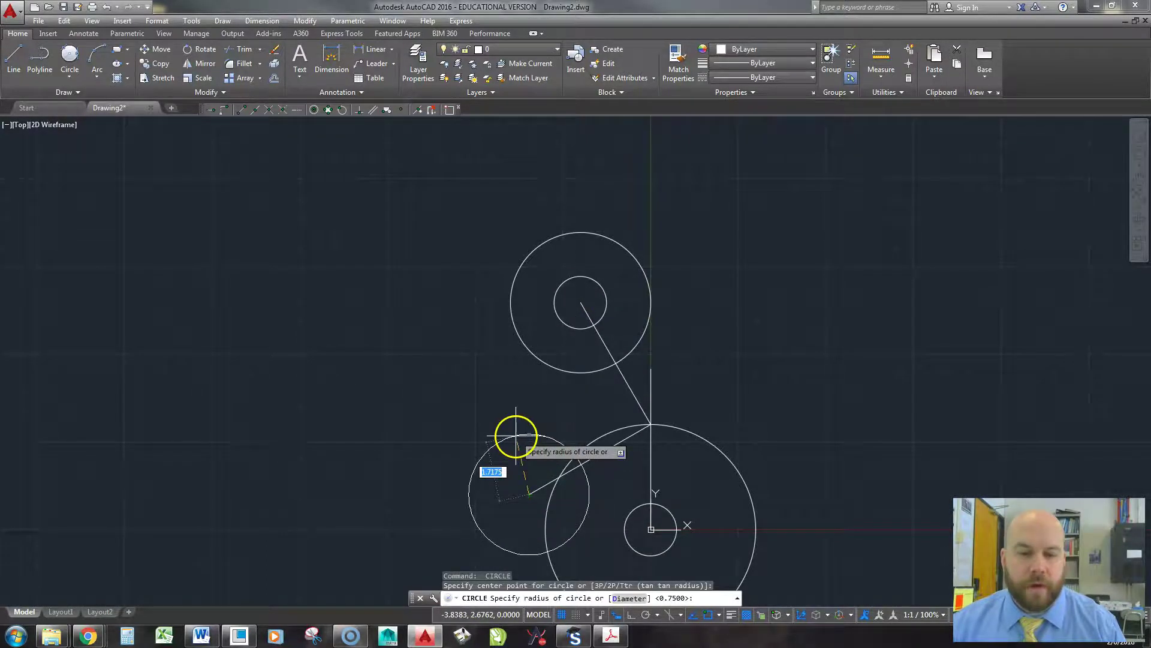
{"action": "key", "text": "Return"}
{"action": "middle_click_drag", "start_coordinate": [636, 429], "coordinate": [633, 349]}
{"action": "key", "text": "ctrl+z"}
{"action": "key", "text": "ctrl+z"}
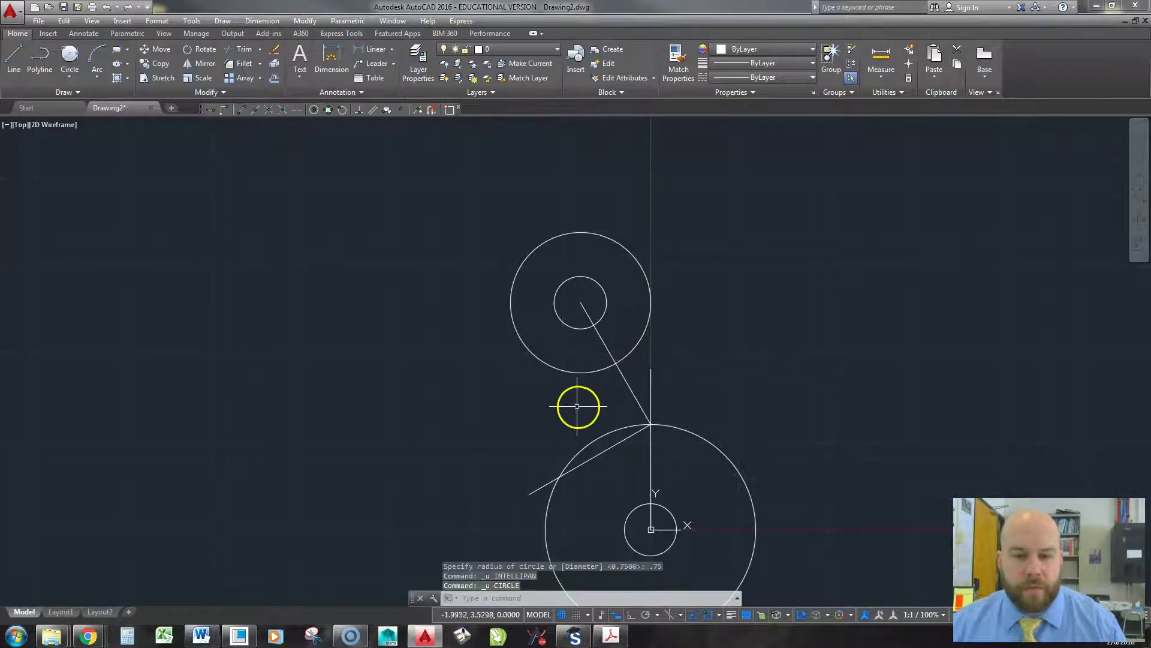
{"action": "key", "text": "ctrl+z"}
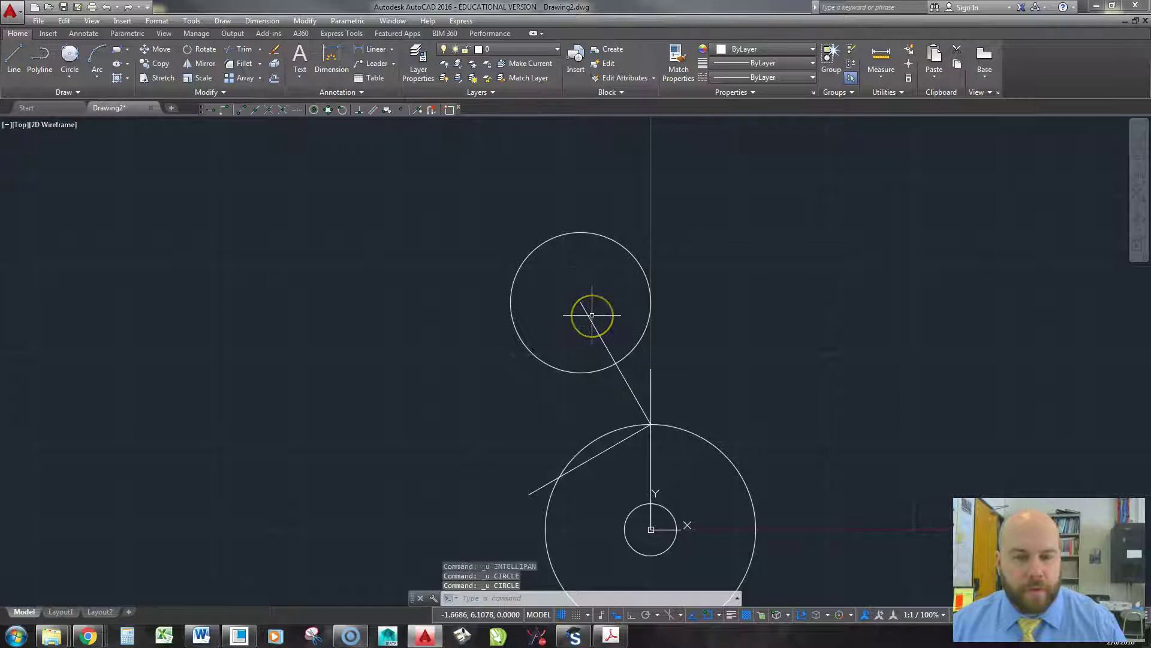
Redraw radius-.75 circles at the upper circle's centre and the 210° line's end.
{"action": "key", "text": "Return"}
{"action": "left_click", "coordinate": [580, 301]}
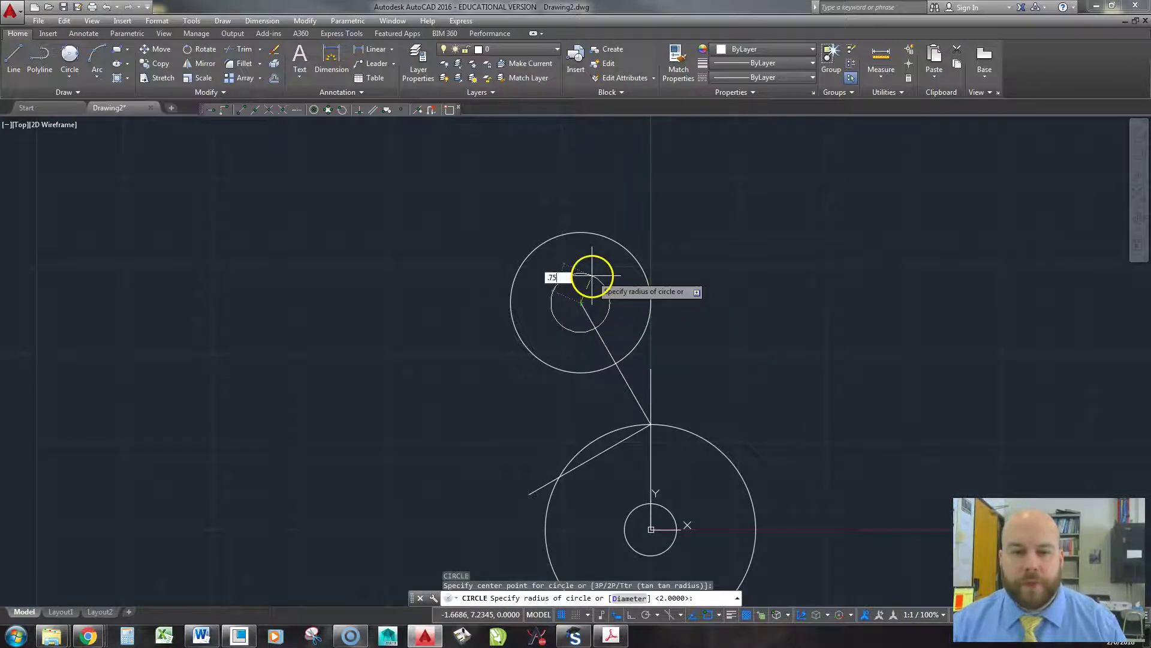
{"action": "key", "text": "Return"}
{"action": "key", "text": "Return"}
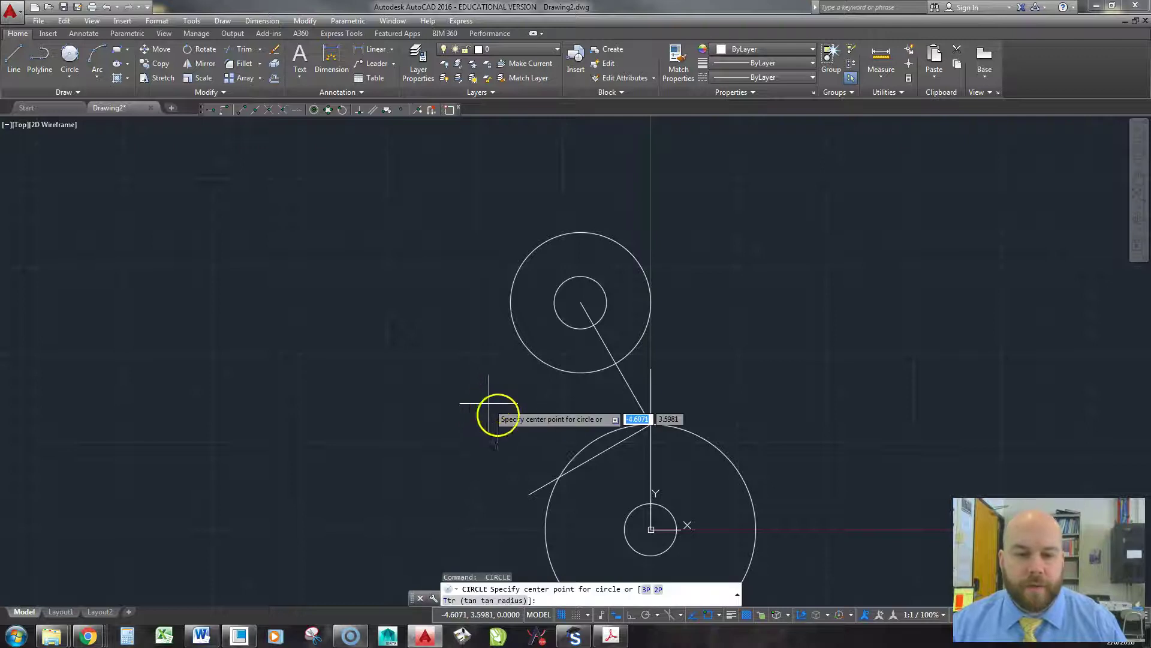
{"action": "left_click", "coordinate": [529, 492]}
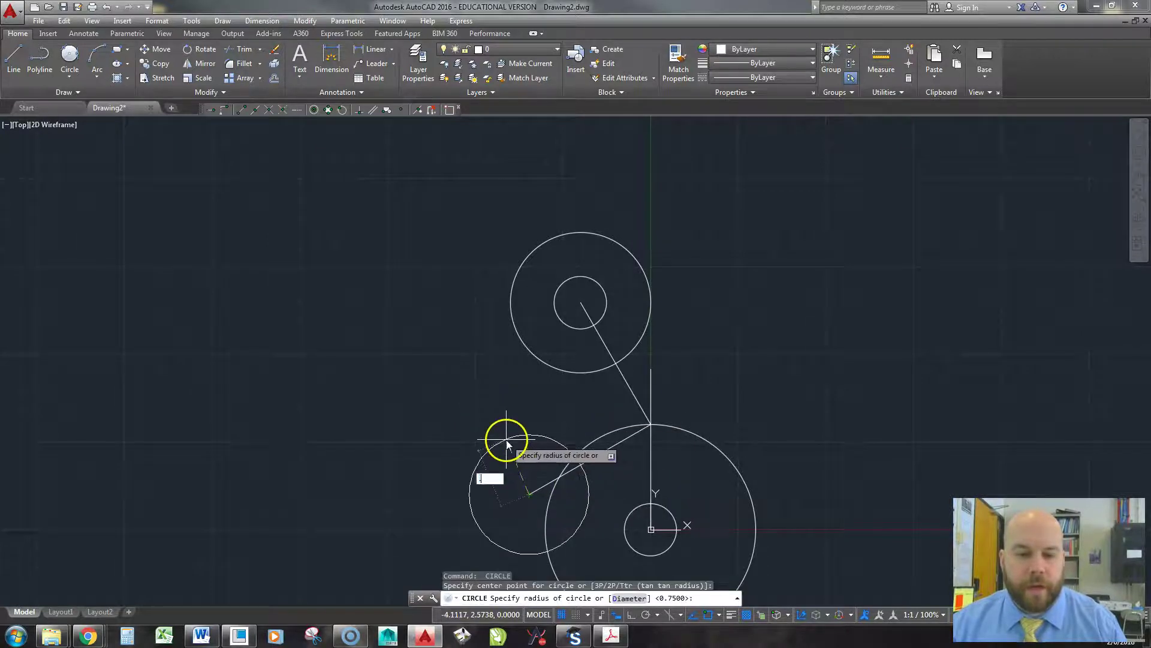
{"action": "type", "text": ".75"}
{"action": "key", "text": "Return"}
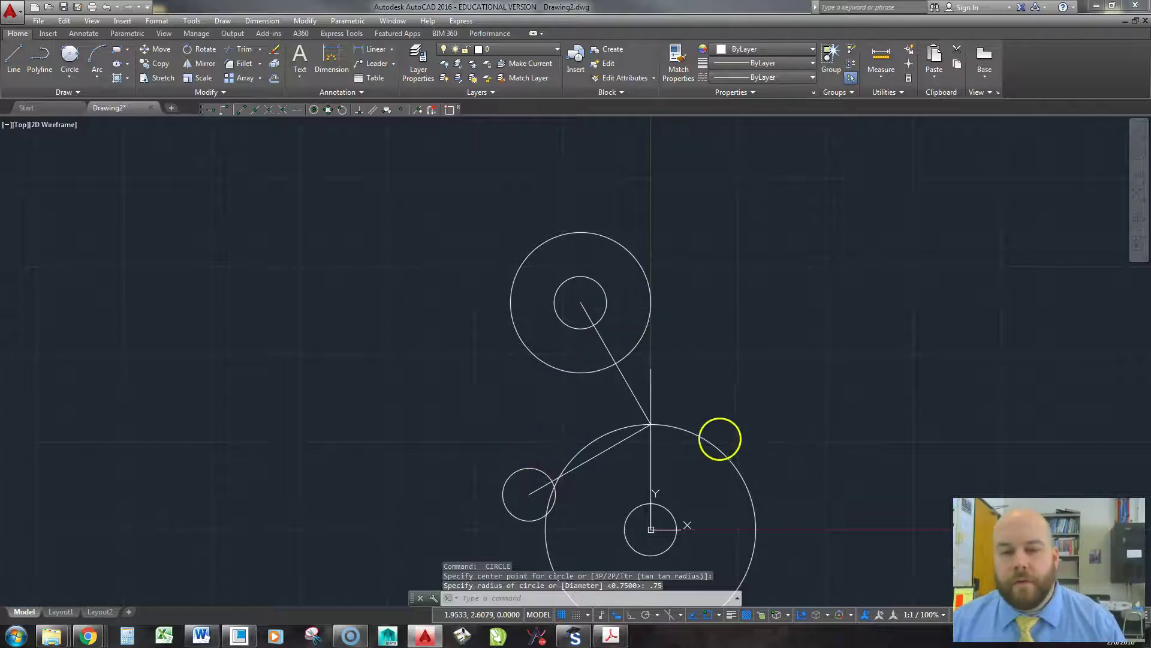
{"action": "middle_click_drag", "start_coordinate": [719, 437], "coordinate": [737, 324]}
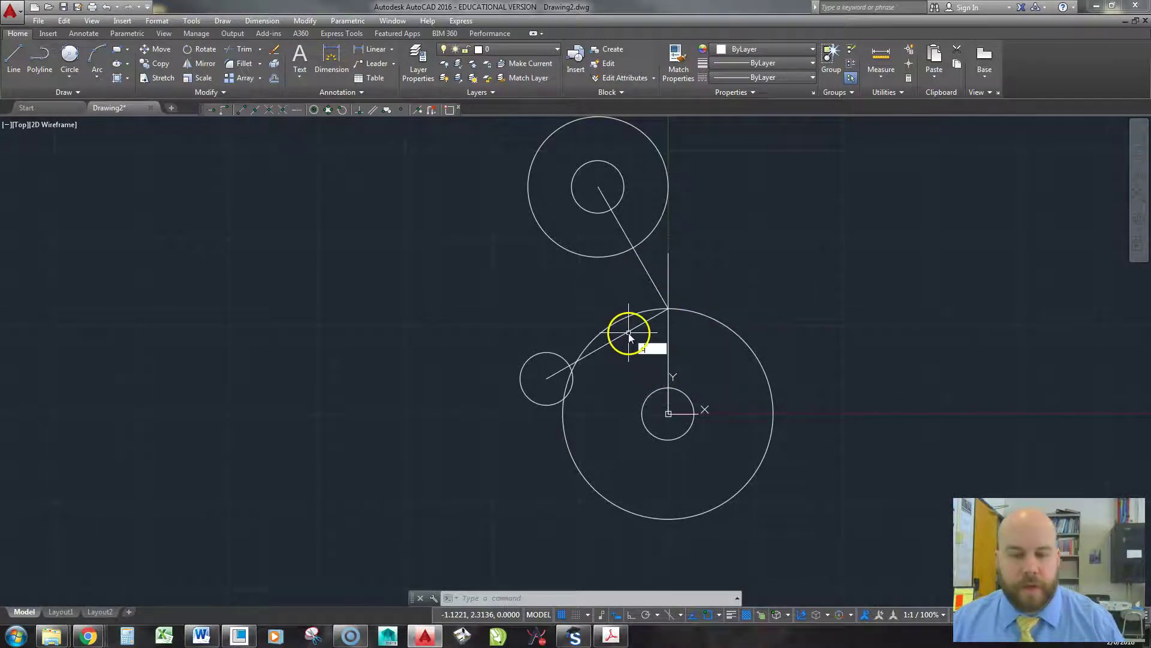
Erase the three slanted construction lines with a crossing selection, leaving only circles.
{"action": "key", "text": "Return"}
{"action": "left_click", "coordinate": [687, 333]}
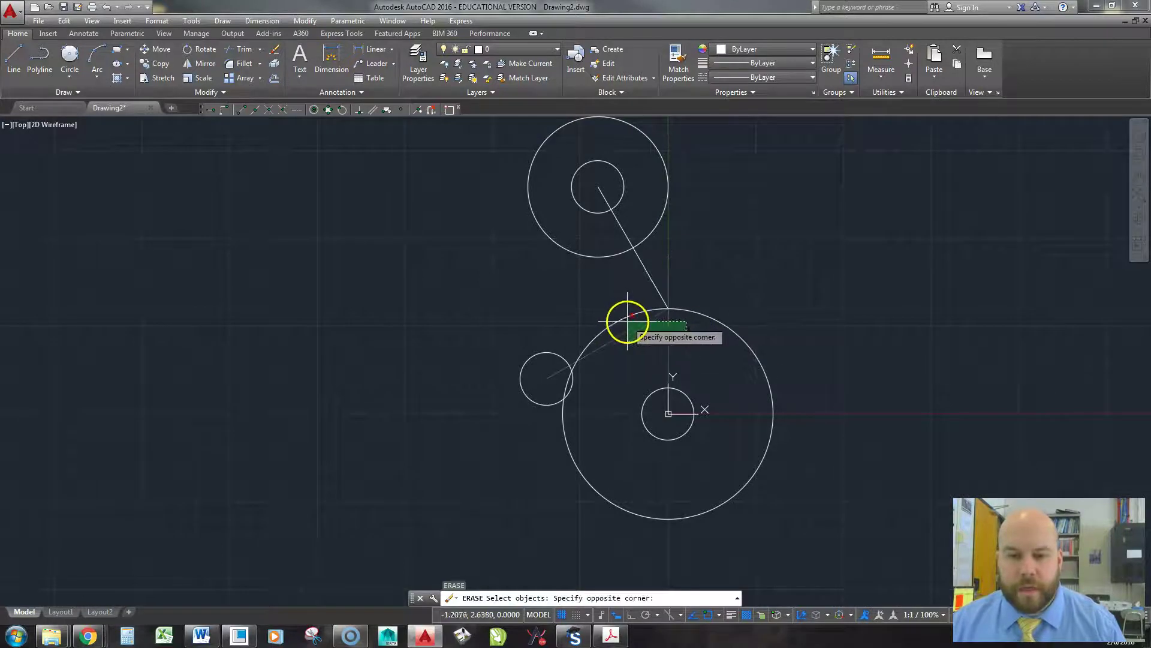
{"action": "left_click", "coordinate": [629, 322]}
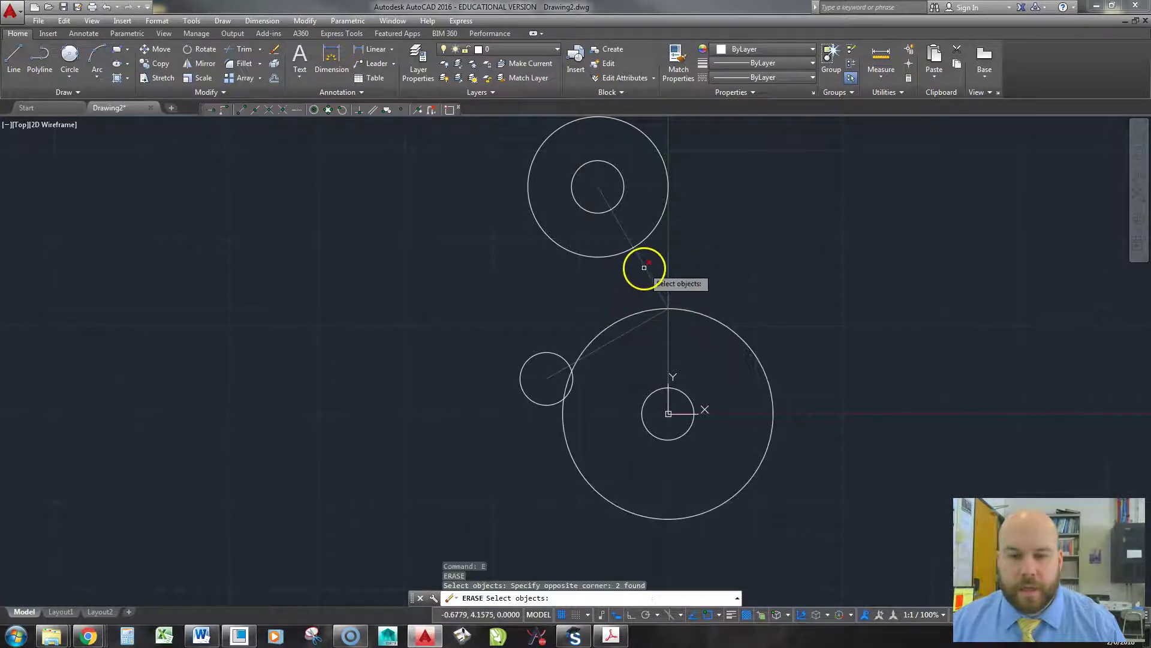
{"action": "left_click", "coordinate": [642, 262]}
{"action": "key", "text": "Return"}
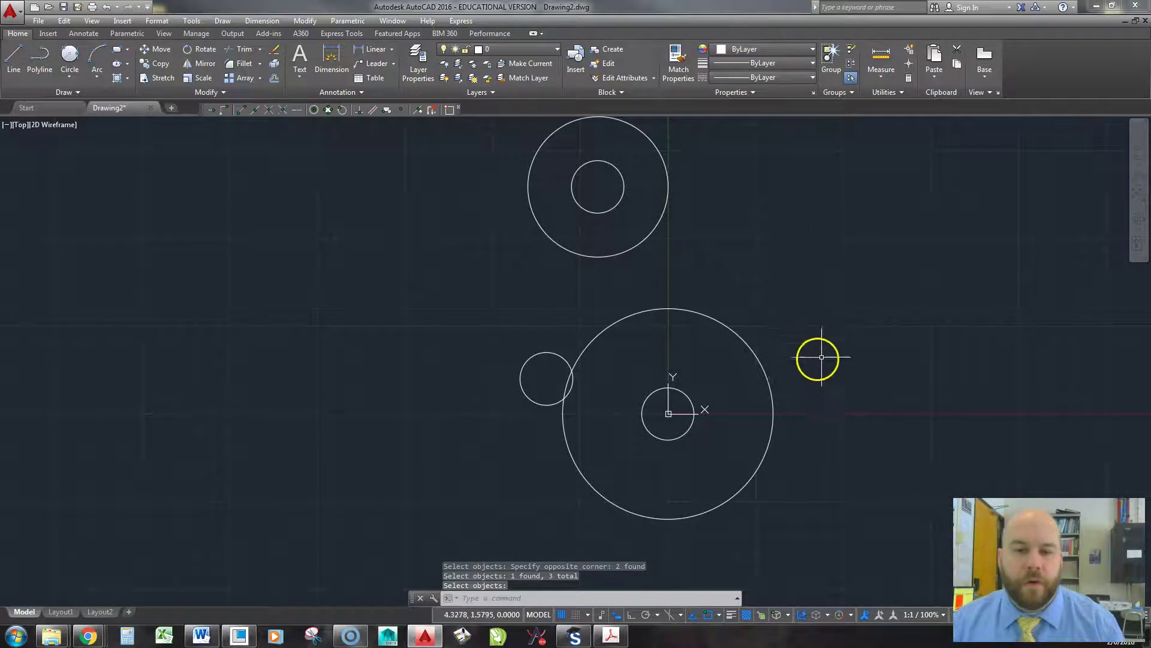
{"action": "mouse_move", "coordinate": [817, 355]}
{"action": "middle_mouse_down"}
{"action": "mouse_move", "coordinate": [848, 332]}
{"action": "mouse_move", "coordinate": [779, 284]}
{"action": "middle_mouse_up"}
{"action": "key", "text": "alt+Tab"}
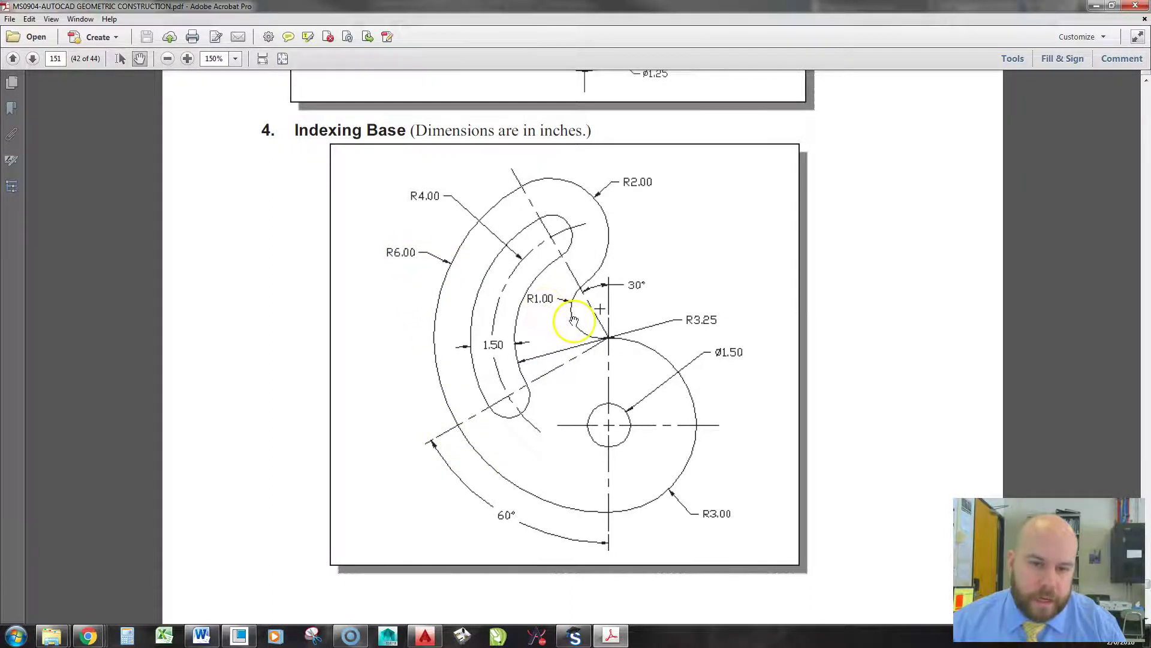
Review the Indexing Base dimensions in the PDF and return to AutoCAD.
{"action": "left_click", "coordinate": [523, 187]}
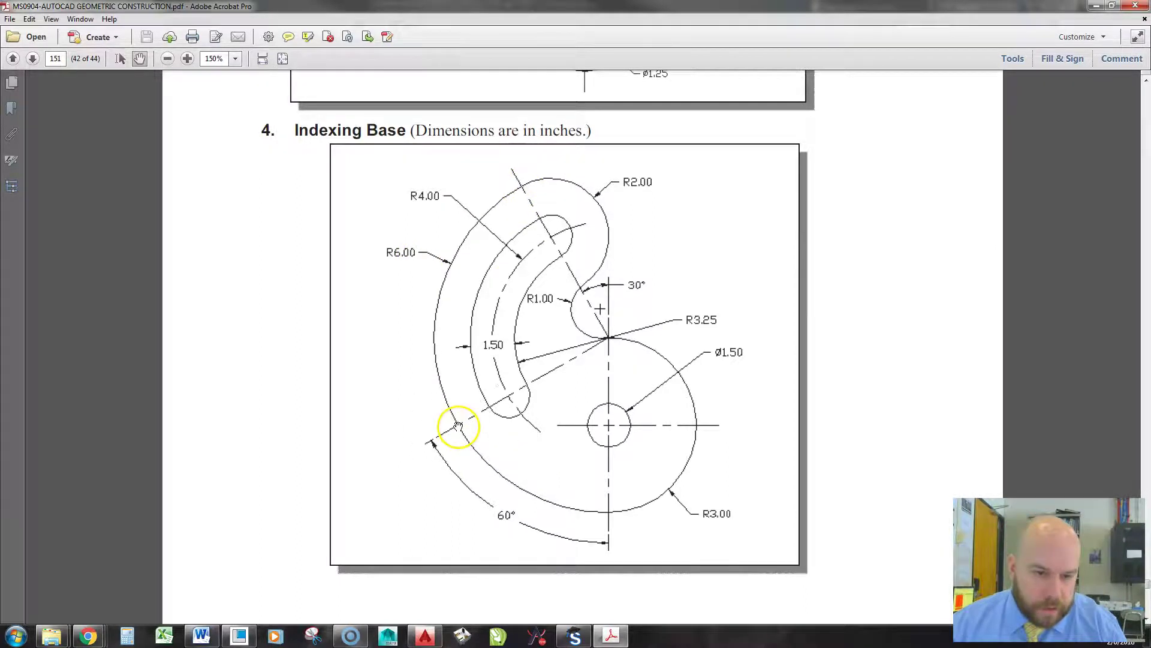
{"action": "left_click", "coordinate": [526, 489]}
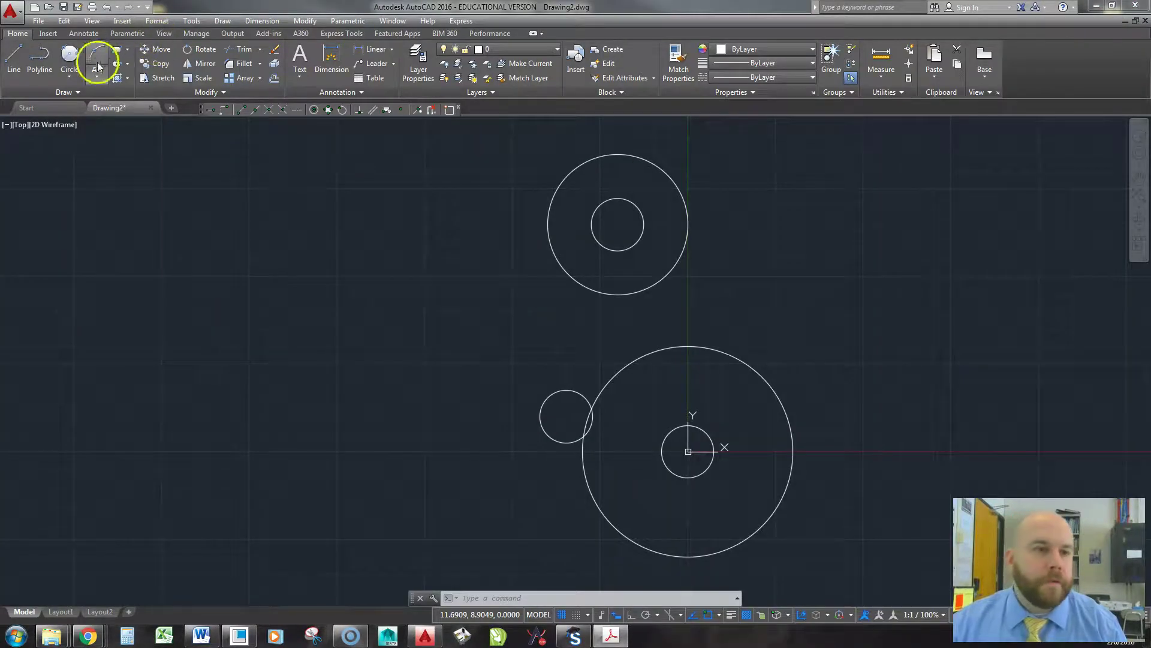
Draw a radius-6 circle tangent to both the upper and lower large circles.
{"action": "left_click", "coordinate": [73, 80]}
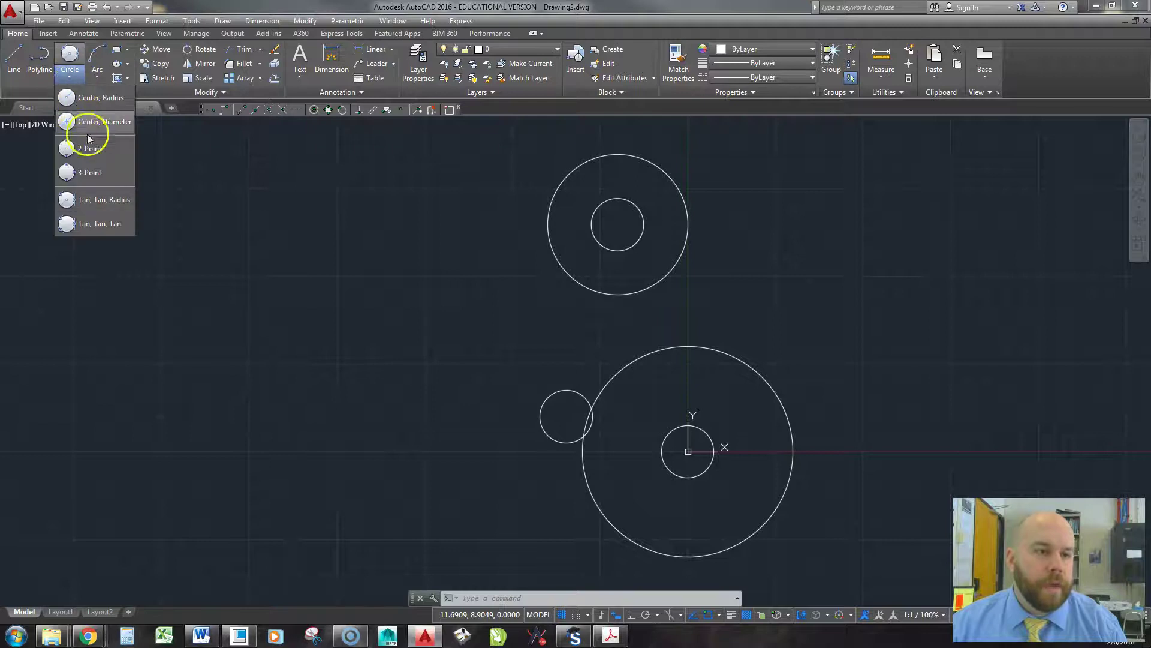
{"action": "left_click", "coordinate": [108, 201]}
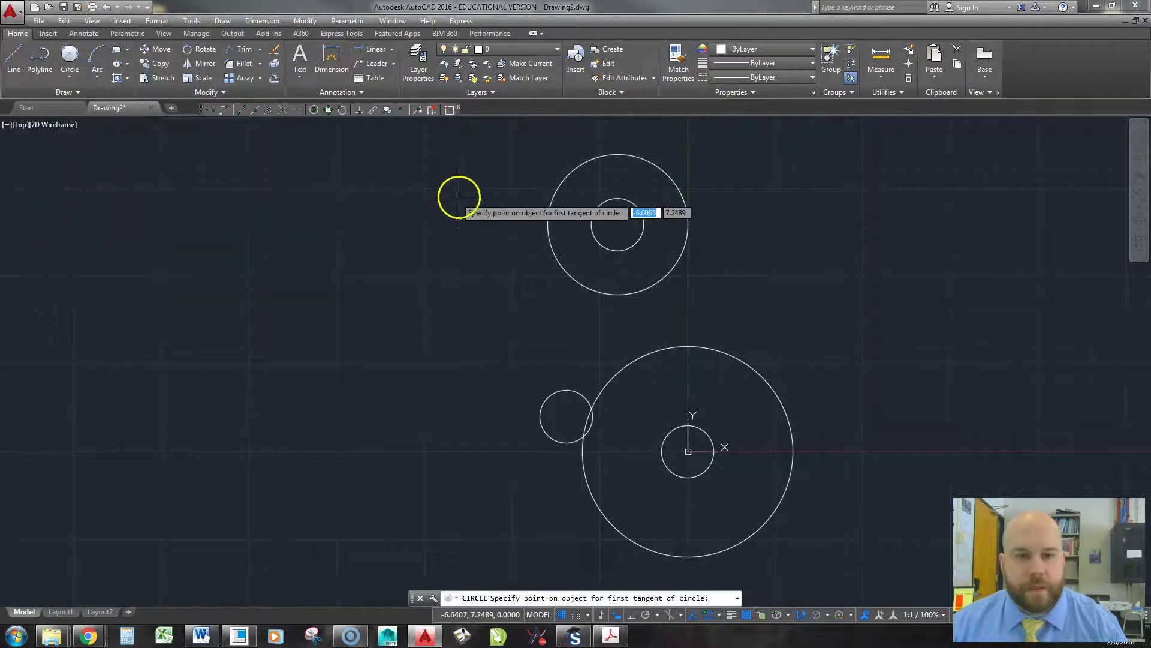
{"action": "left_click", "coordinate": [572, 174]}
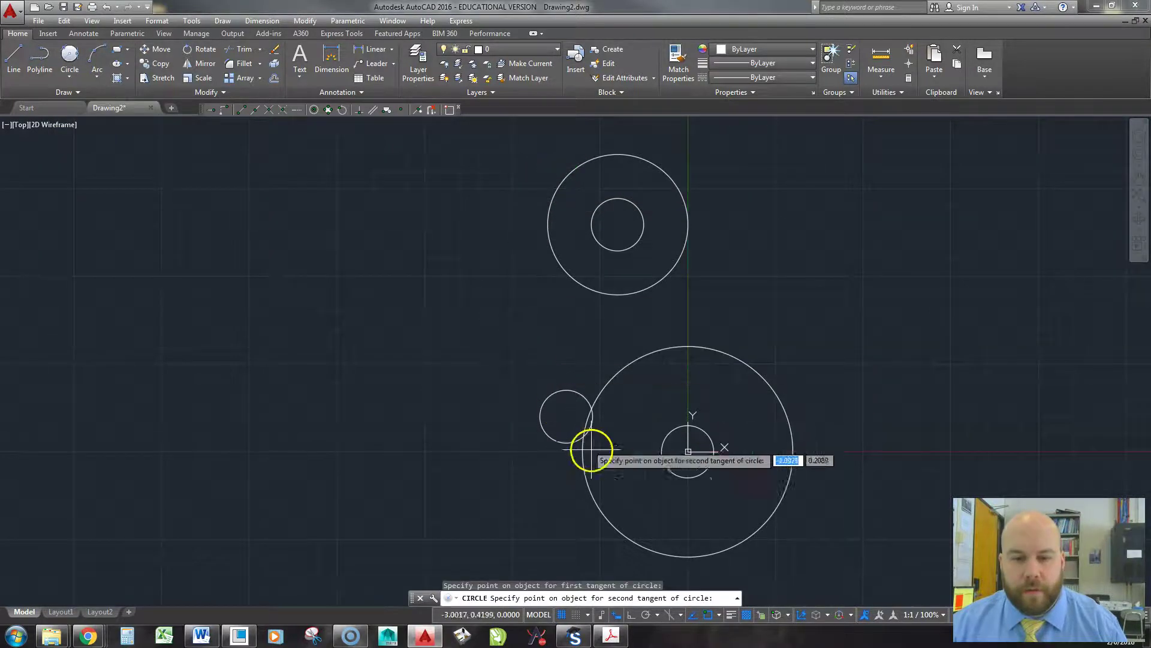
{"action": "left_click", "coordinate": [632, 536]}
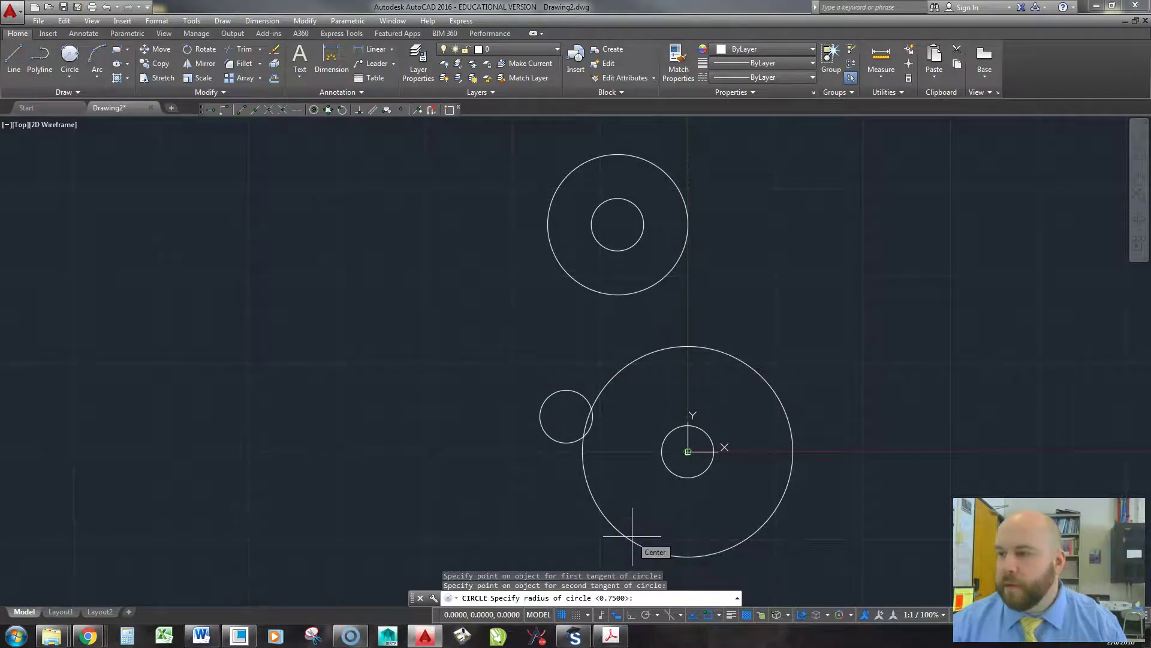
{"action": "type", "text": "6"}
{"action": "key", "text": "Return"}
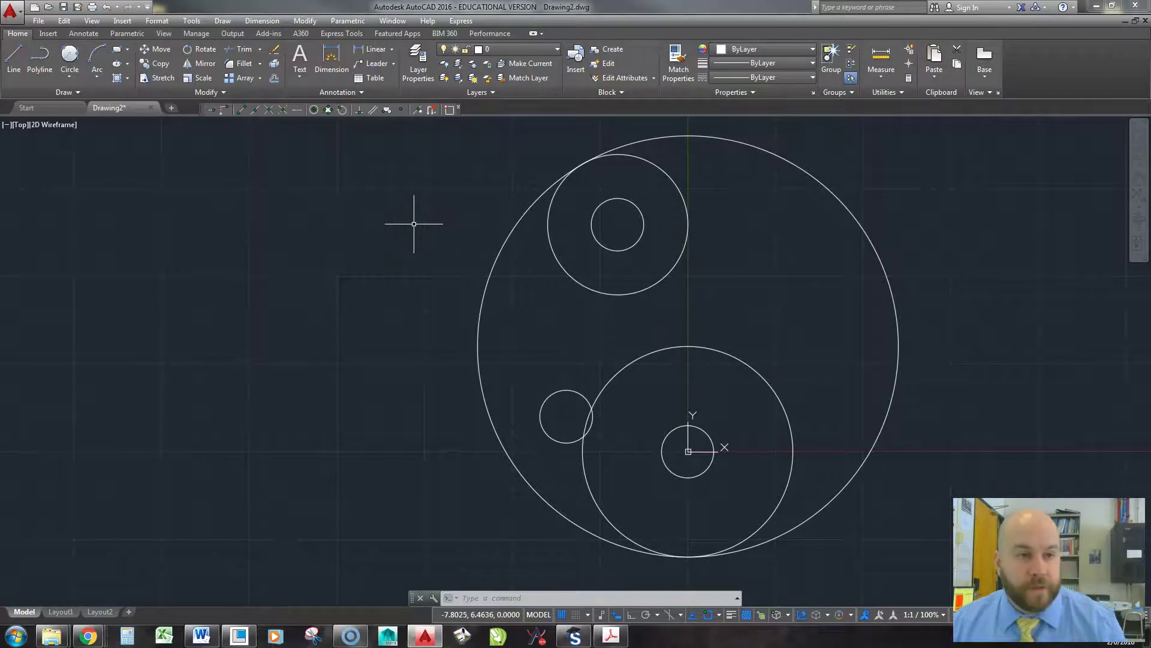
Draw a radius-1 circle tangent to both large circles between them.
{"action": "left_click", "coordinate": [70, 57]}
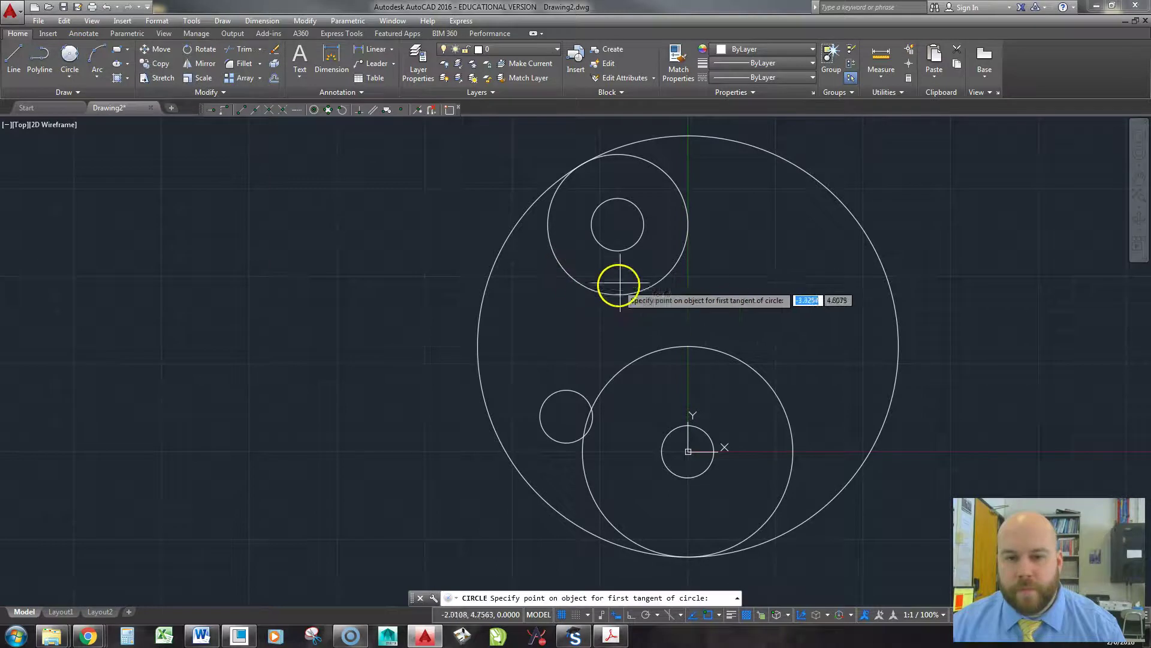
{"action": "left_click", "coordinate": [647, 289]}
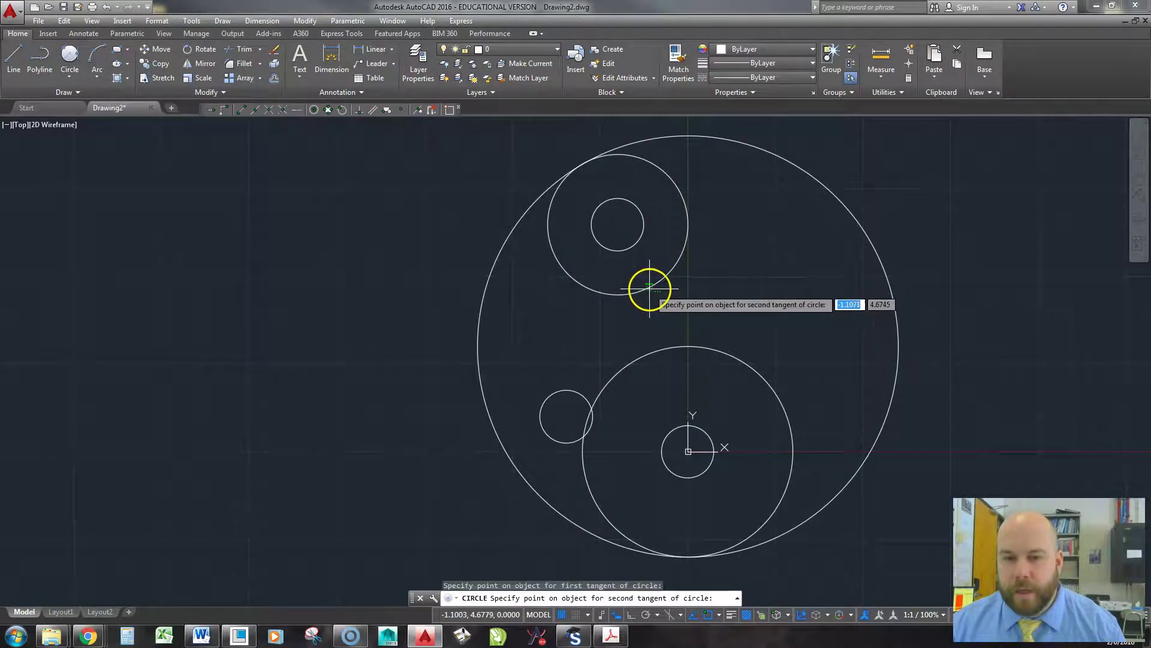
{"action": "left_click", "coordinate": [670, 353]}
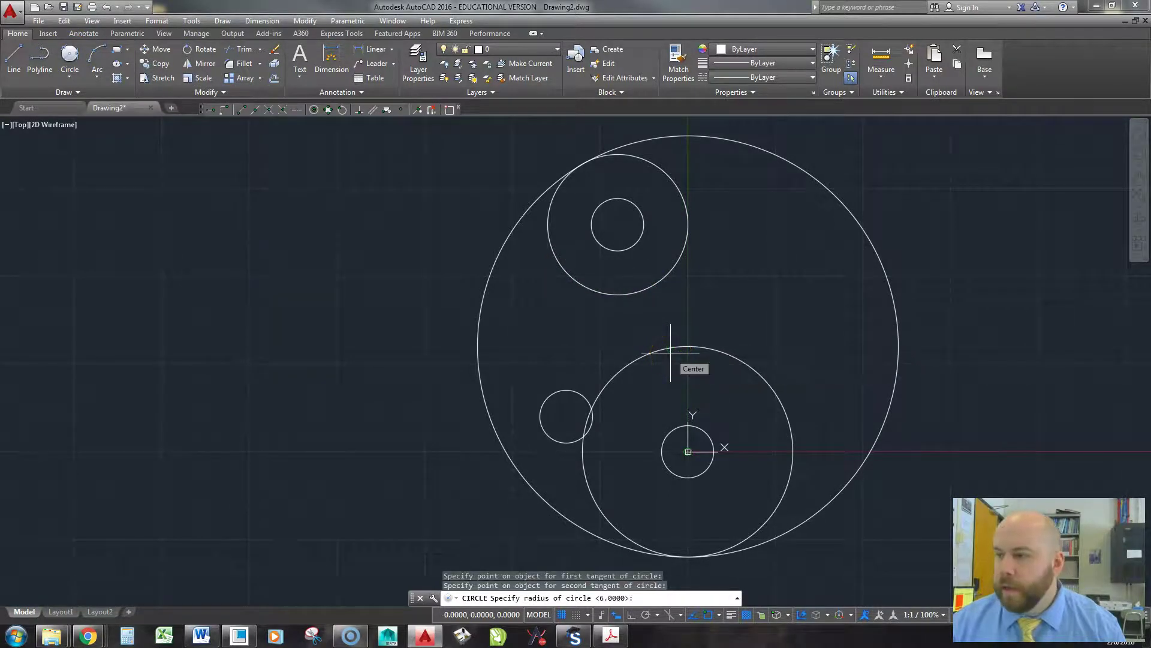
{"action": "type", "text": "1"}
{"action": "key", "text": "Return"}
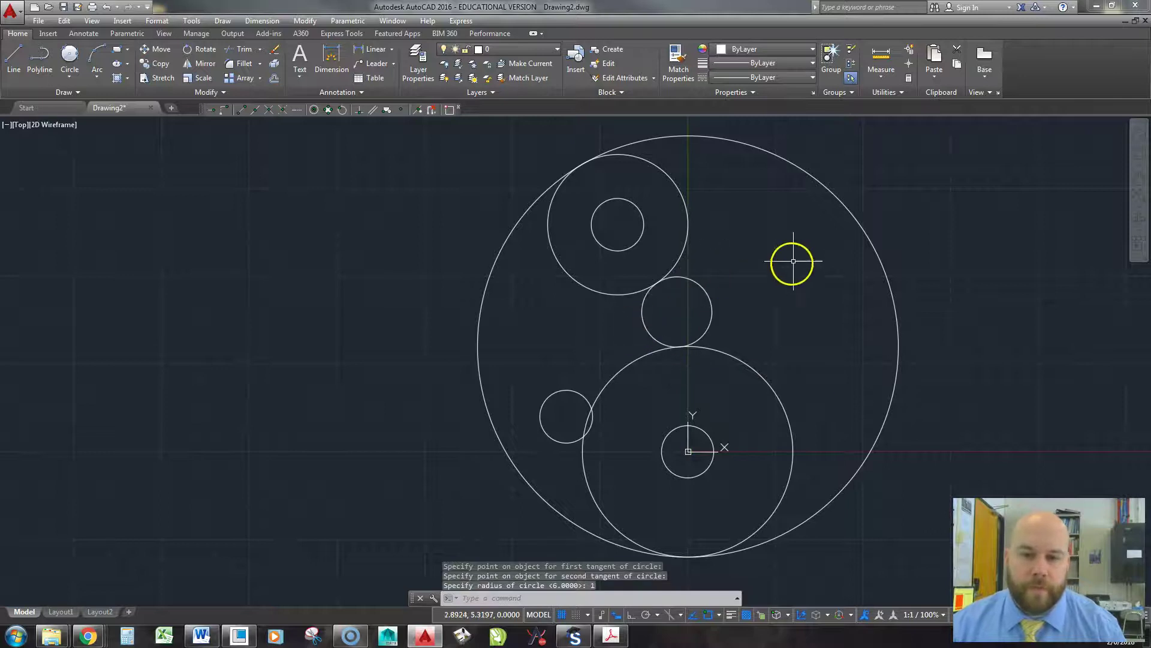
Trim against all objects, removing the radius-1, lower-circle and outer-circle arcs.
{"action": "type", "text": "TR"}
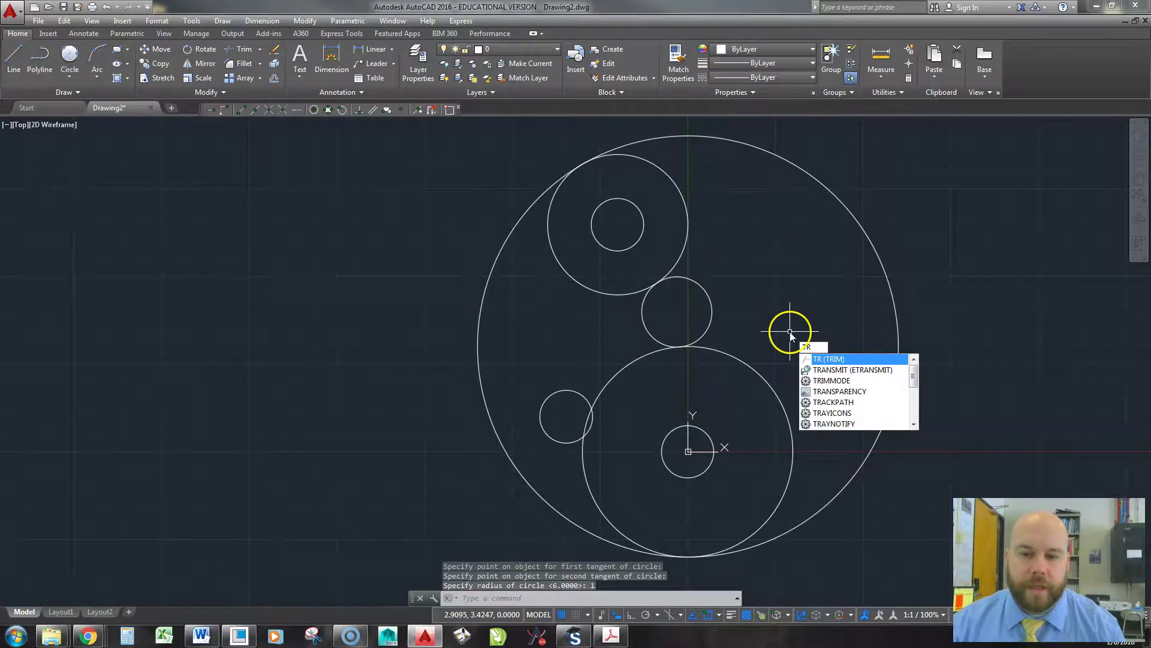
{"action": "key", "text": "Return"}
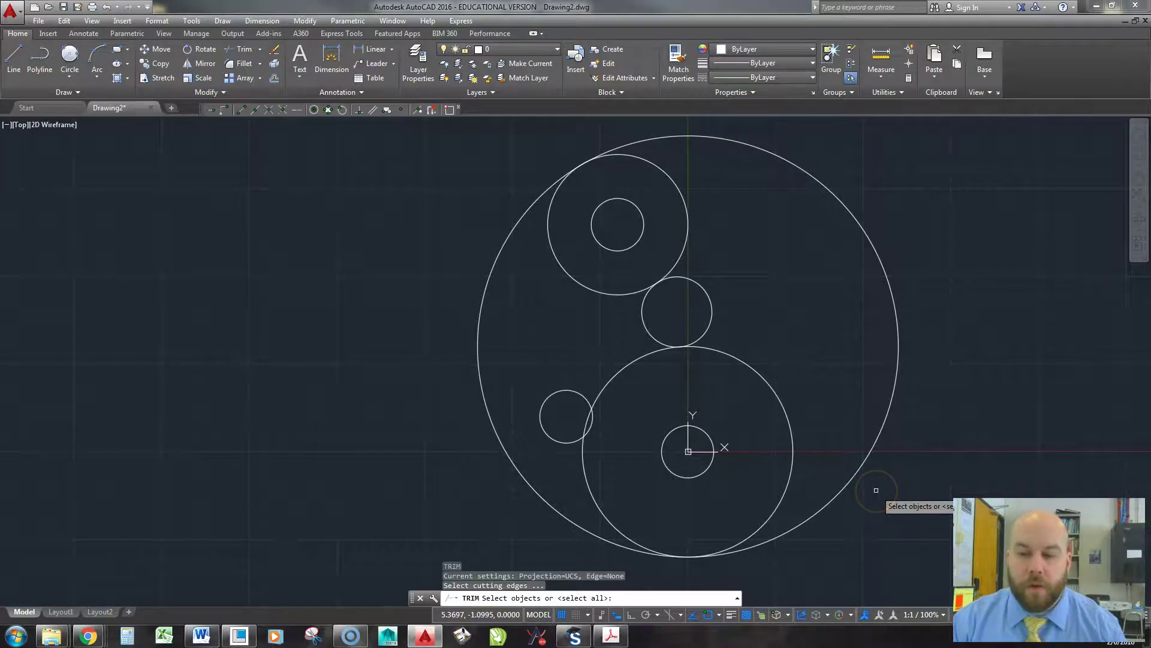
{"action": "type", "text": "all"}
{"action": "key", "text": "Return"}
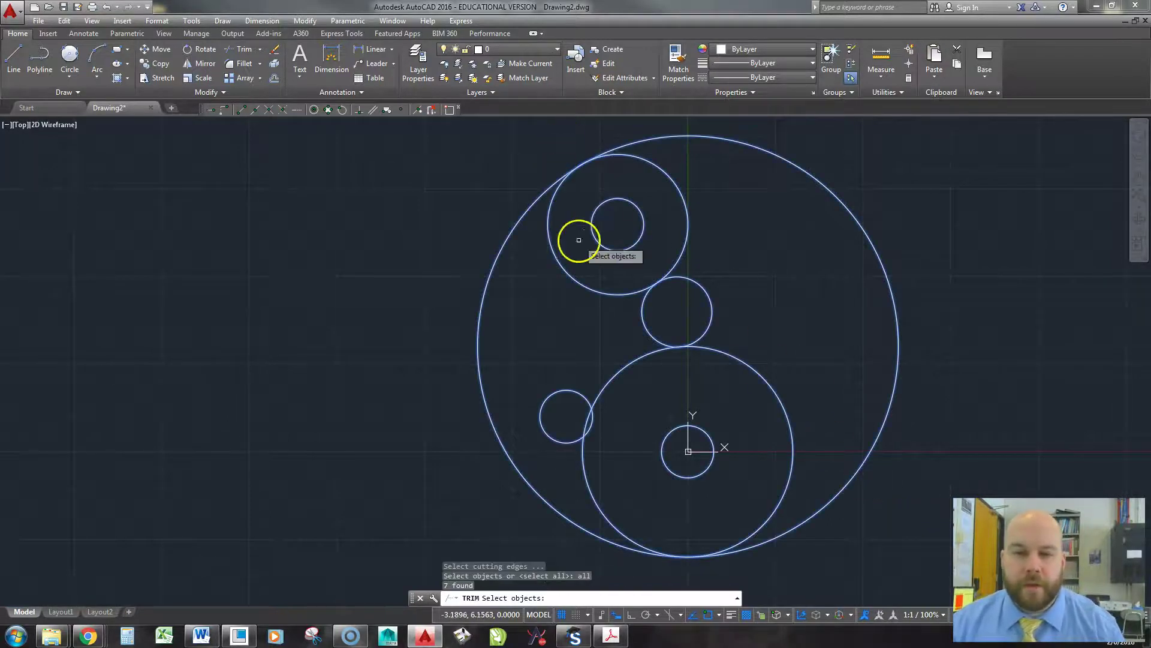
{"action": "key", "text": "Return"}
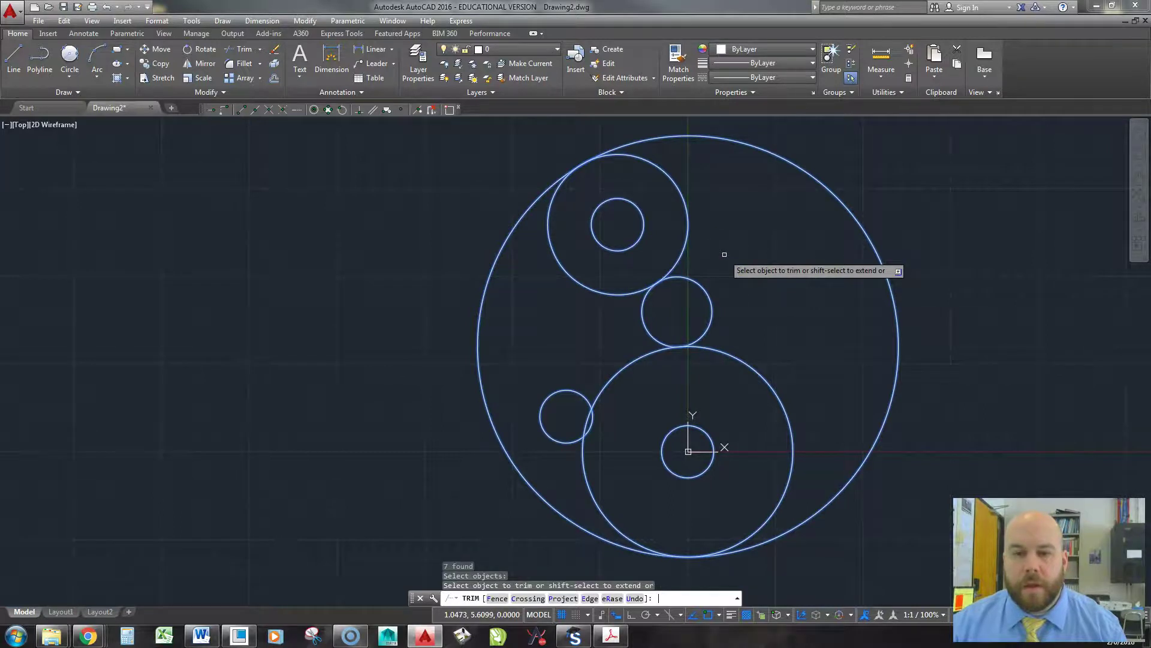
{"action": "left_click", "coordinate": [703, 288]}
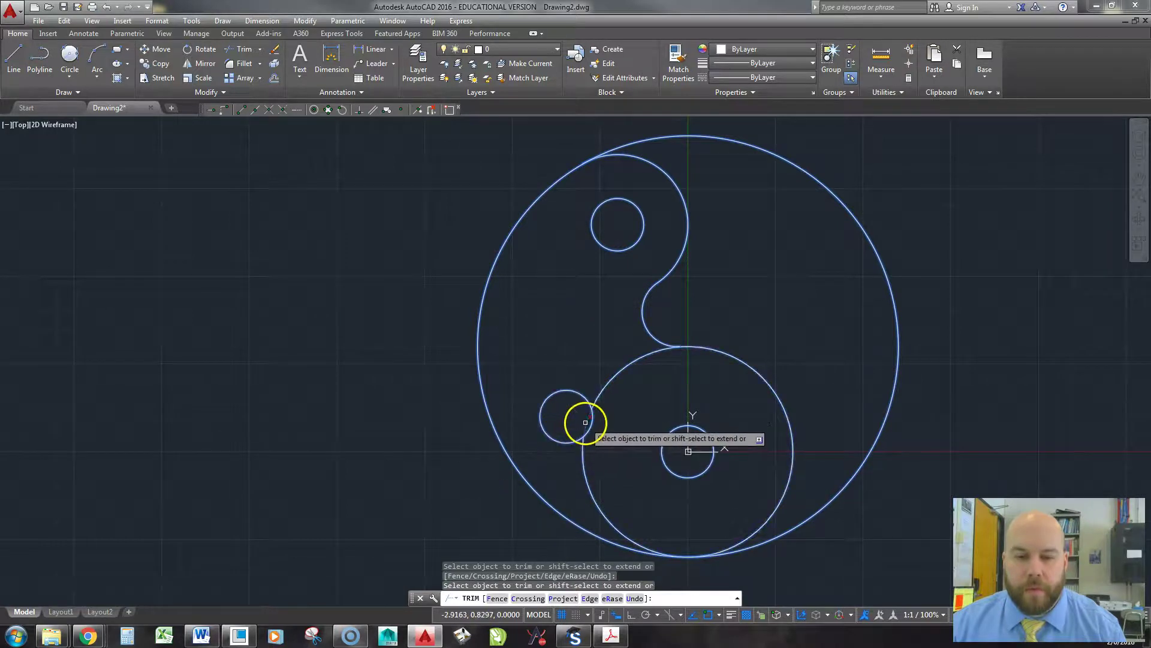
{"action": "left_click", "coordinate": [604, 385]}
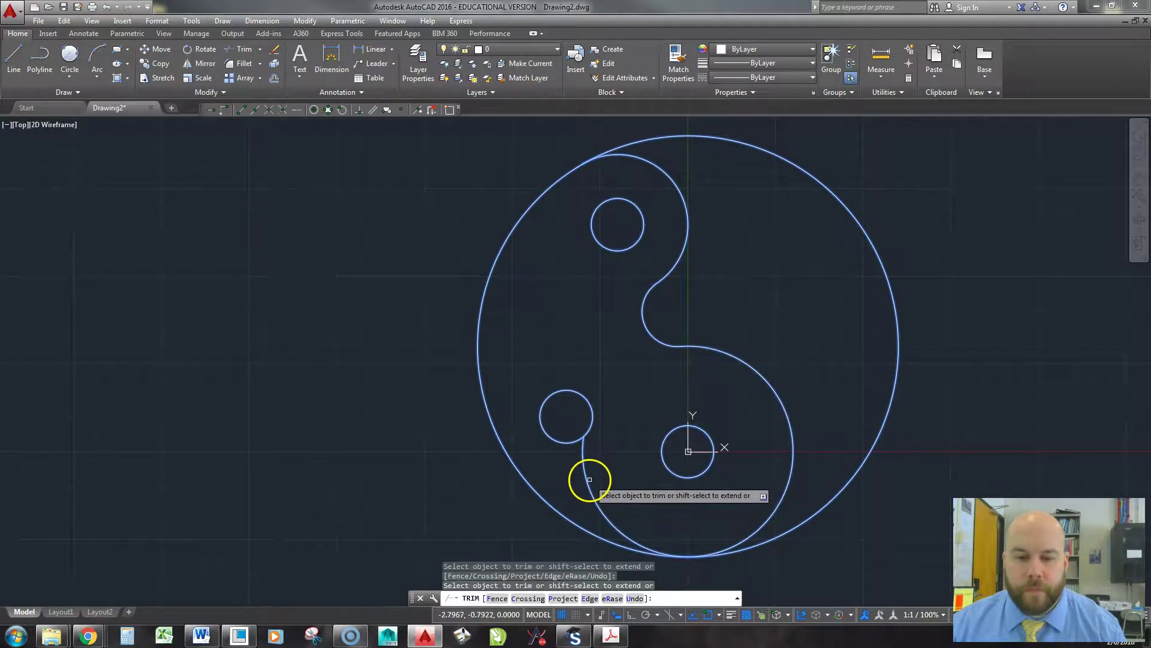
{"action": "left_click", "coordinate": [588, 479]}
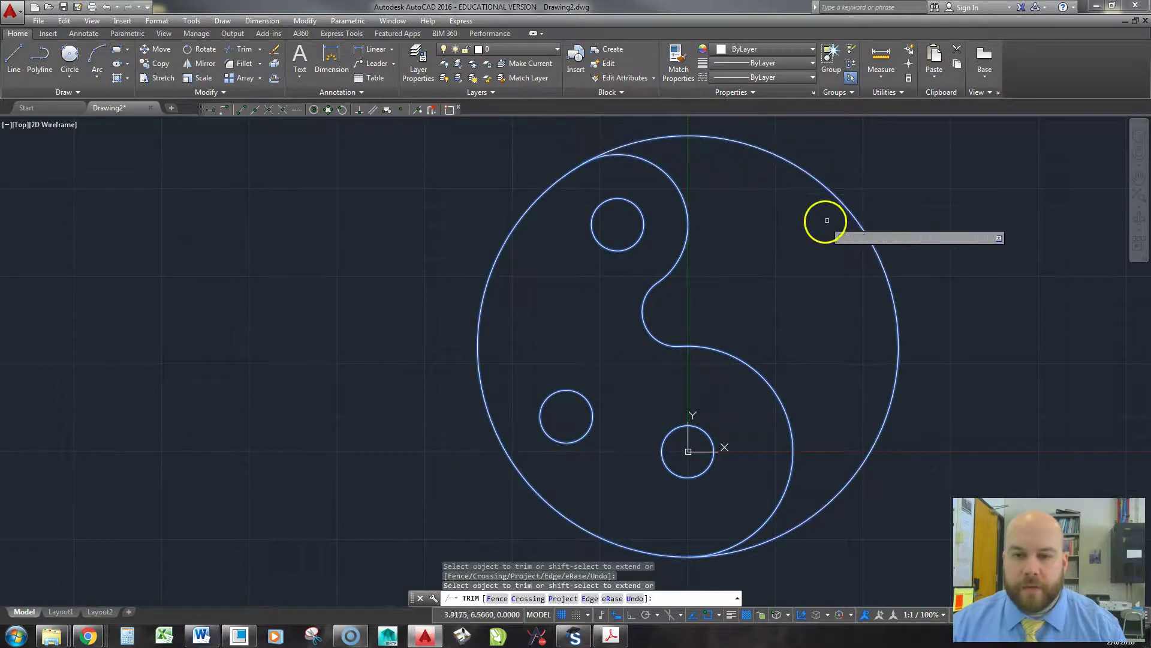
{"action": "left_click", "coordinate": [844, 208]}
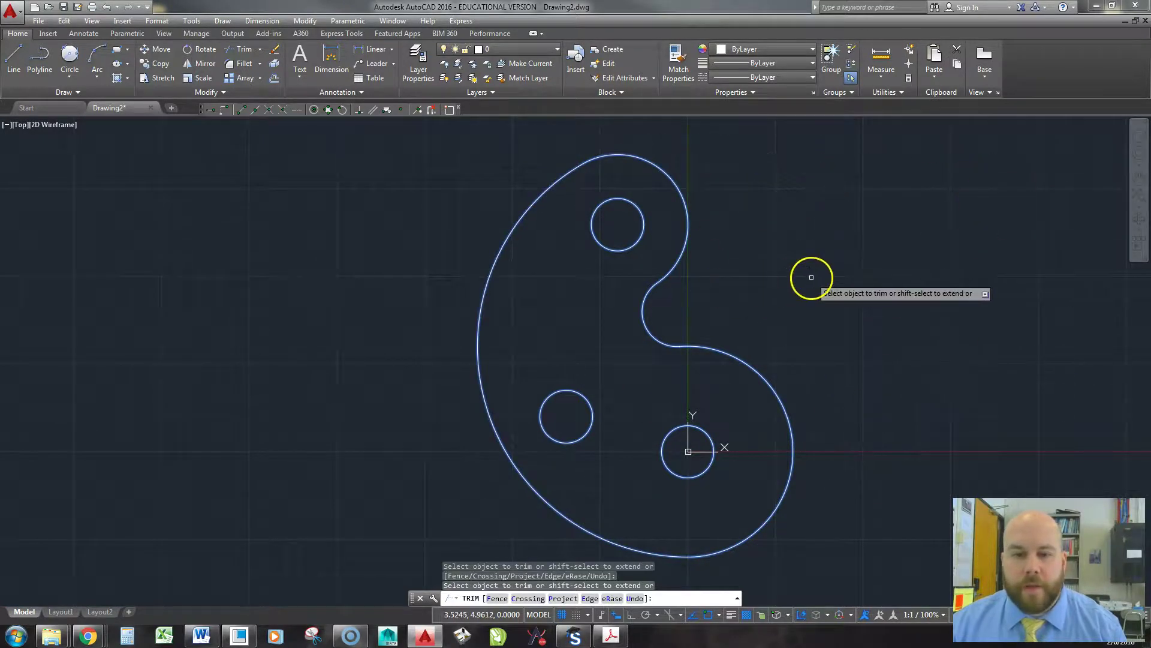
{"action": "key", "text": "Return"}
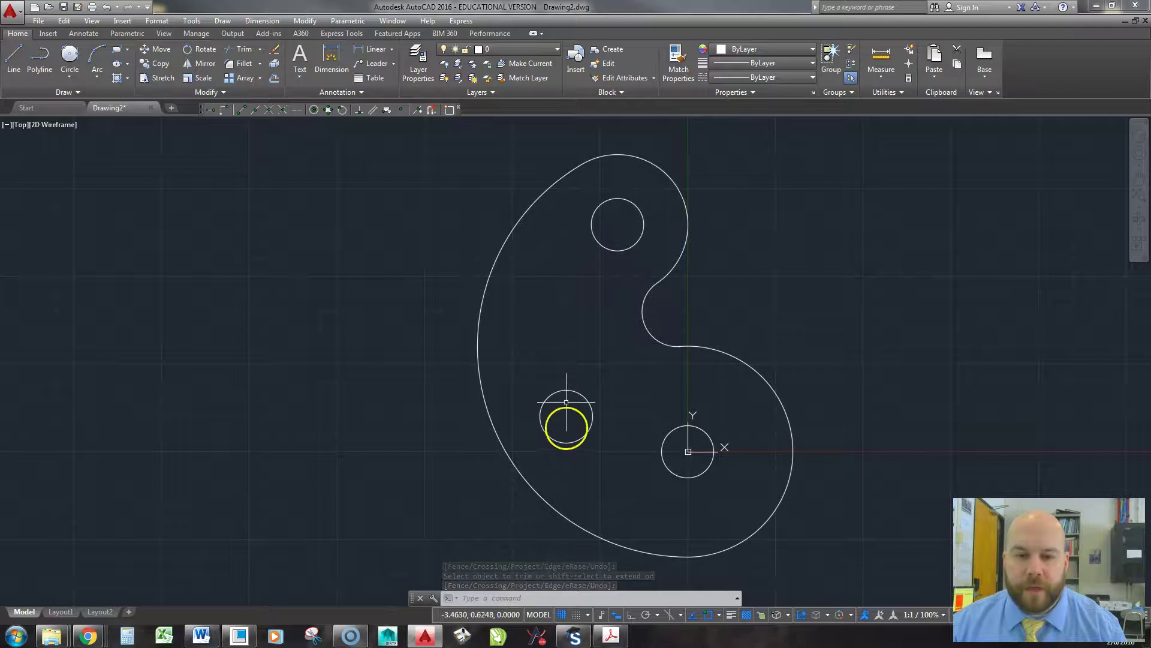
{"action": "key", "text": "alt+Tab"}
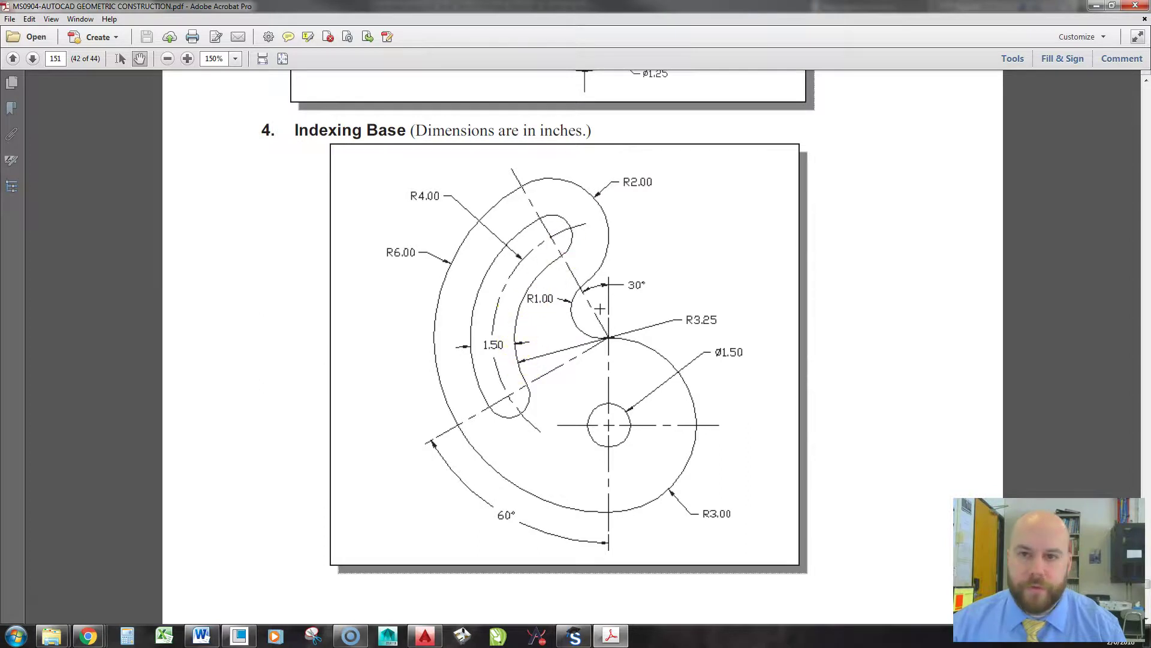
{"action": "key", "text": "alt+Tab"}
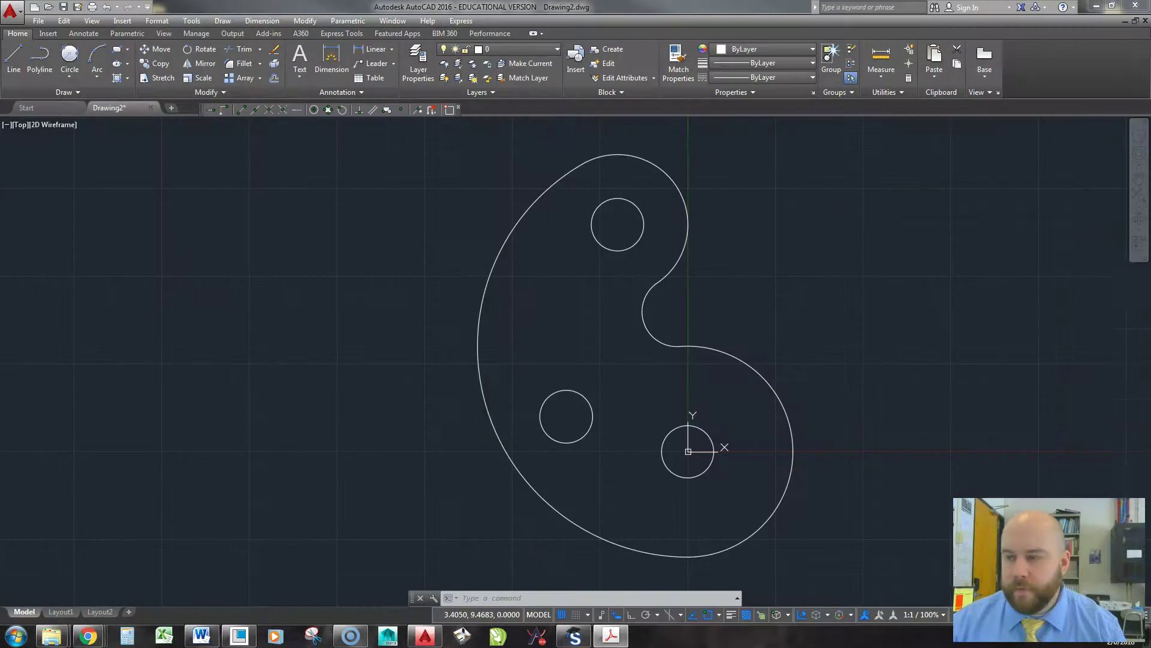
Draw a radius-4.75 circle tangent to the upper and lower-left small circles.
{"action": "left_click", "coordinate": [71, 58]}
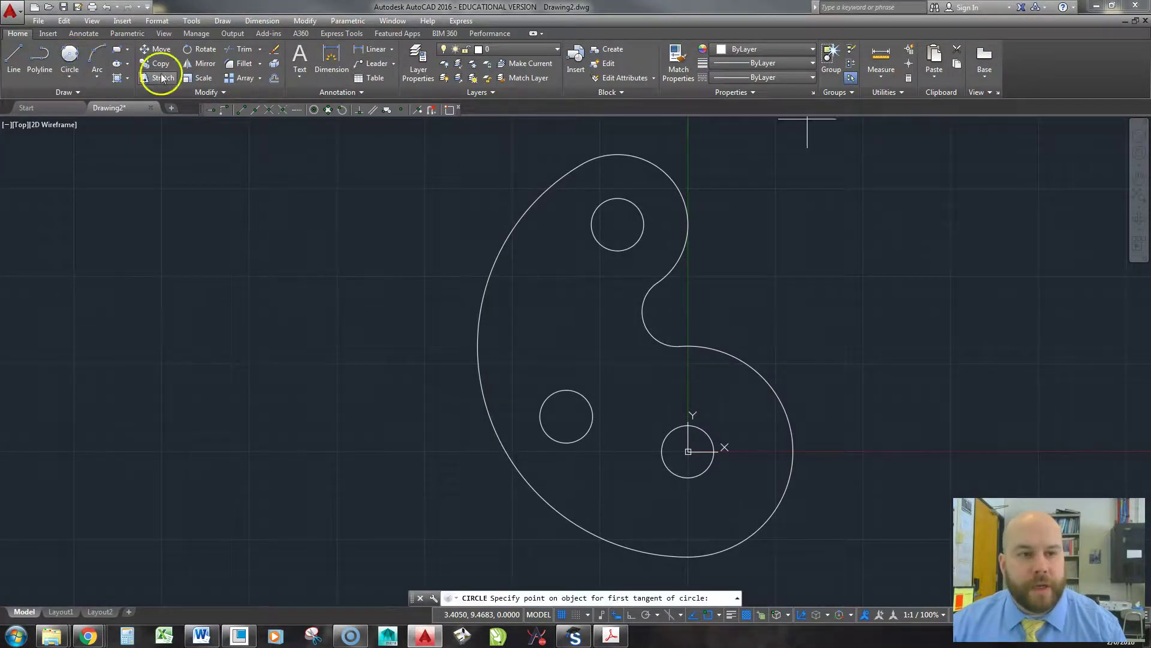
{"action": "left_click", "coordinate": [589, 215]}
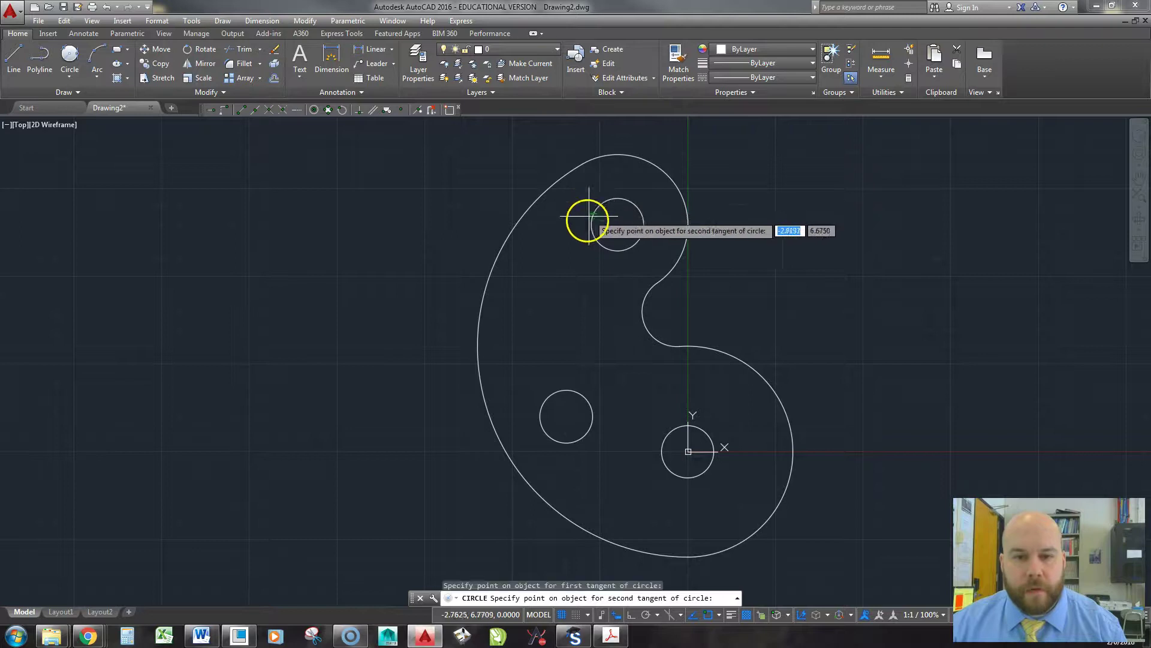
{"action": "left_click", "coordinate": [540, 420]}
{"action": "type", "text": "4."}
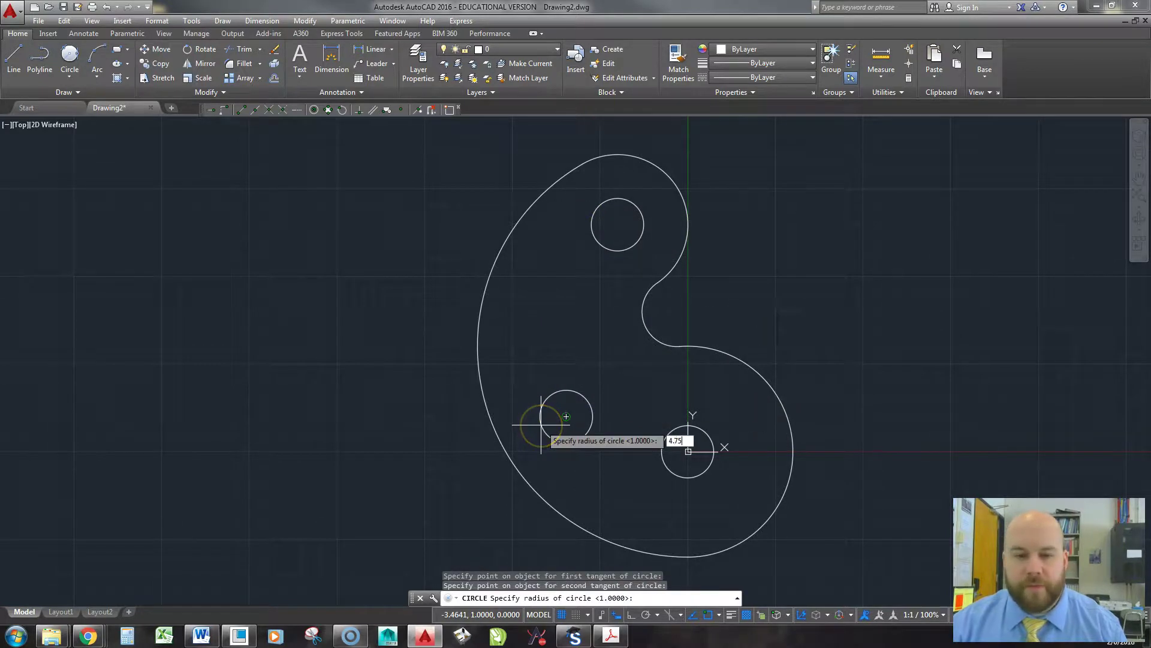
{"action": "type", "text": "75"}
{"action": "key", "text": "Return"}
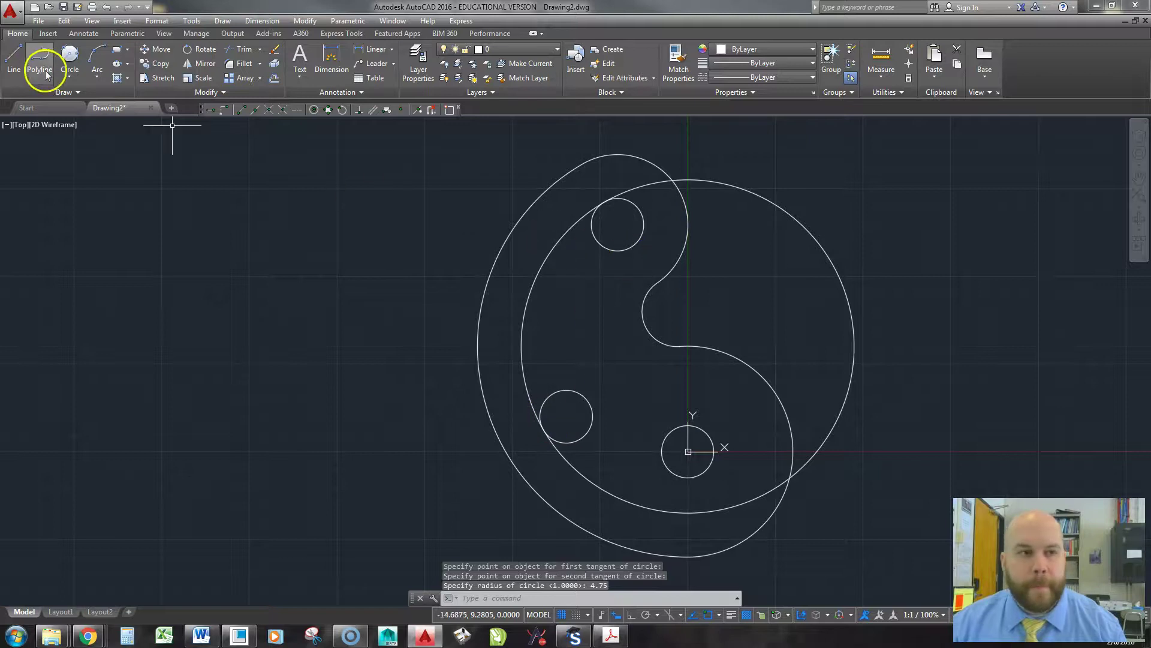
Draw a radius-3.25 circle tangent to the same two small circles.
{"action": "left_click", "coordinate": [82, 63]}
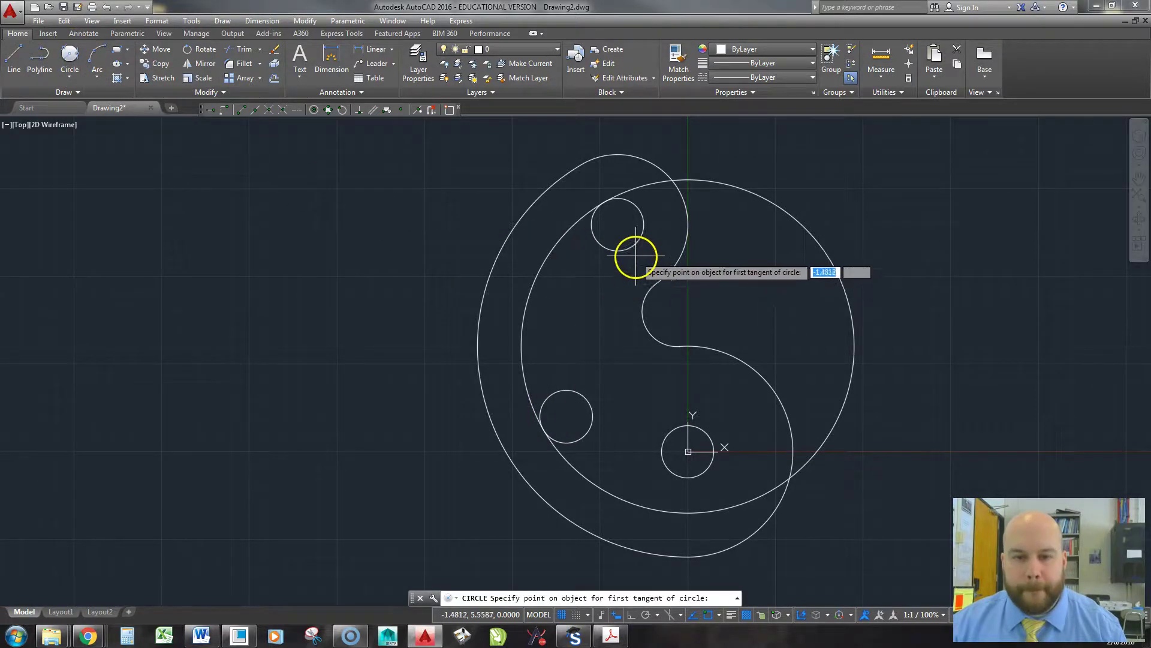
{"action": "left_click", "coordinate": [636, 246]}
{"action": "left_click", "coordinate": [586, 402]}
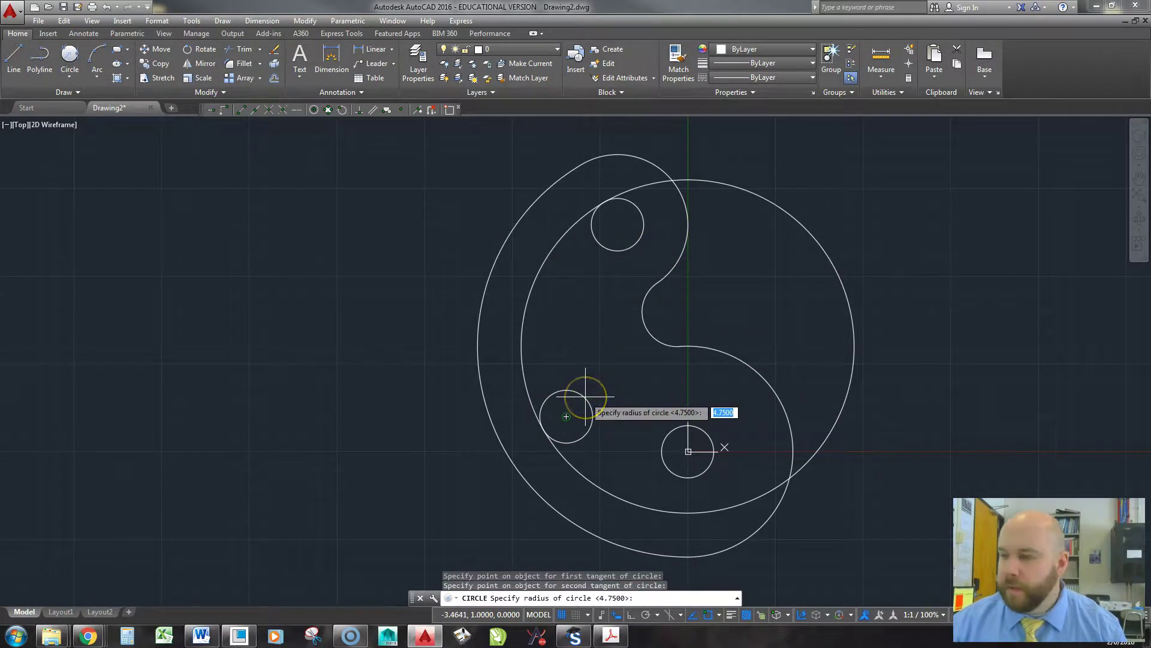
{"action": "type", "text": "3"}
{"action": "type", "text": "5"}
{"action": "key", "text": "Return"}
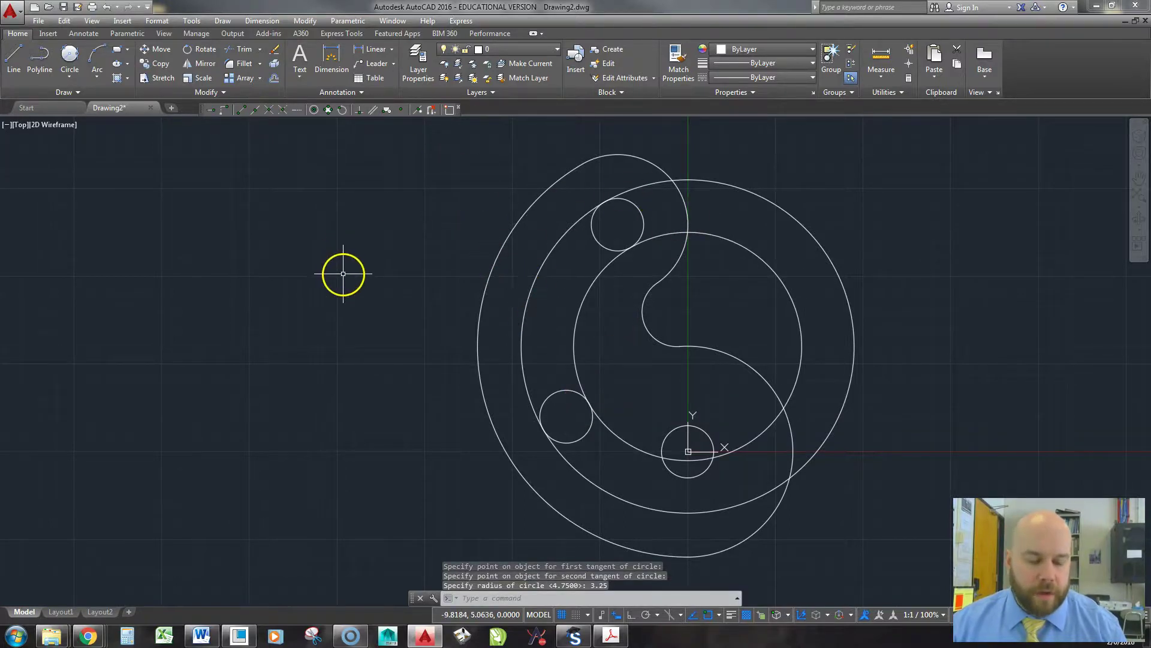
{"action": "type", "text": "tr"}
{"action": "key", "text": "Return"}
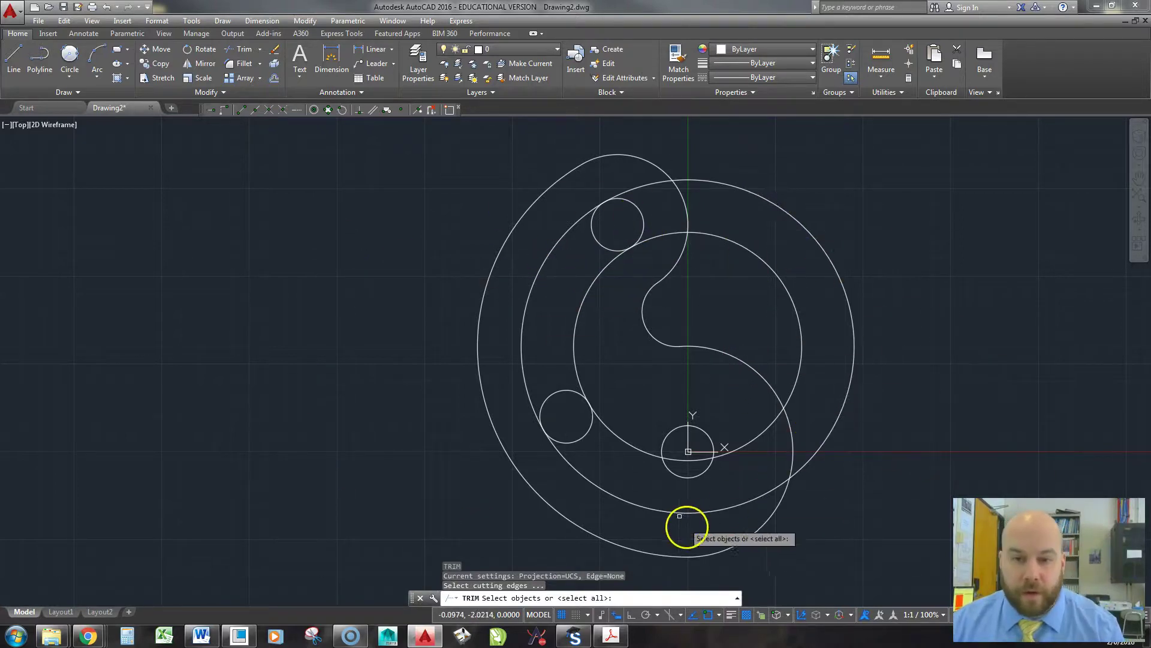
In TRIM, choose both small circles and both large circles as cutting edges.
{"action": "left_click", "coordinate": [584, 437]}
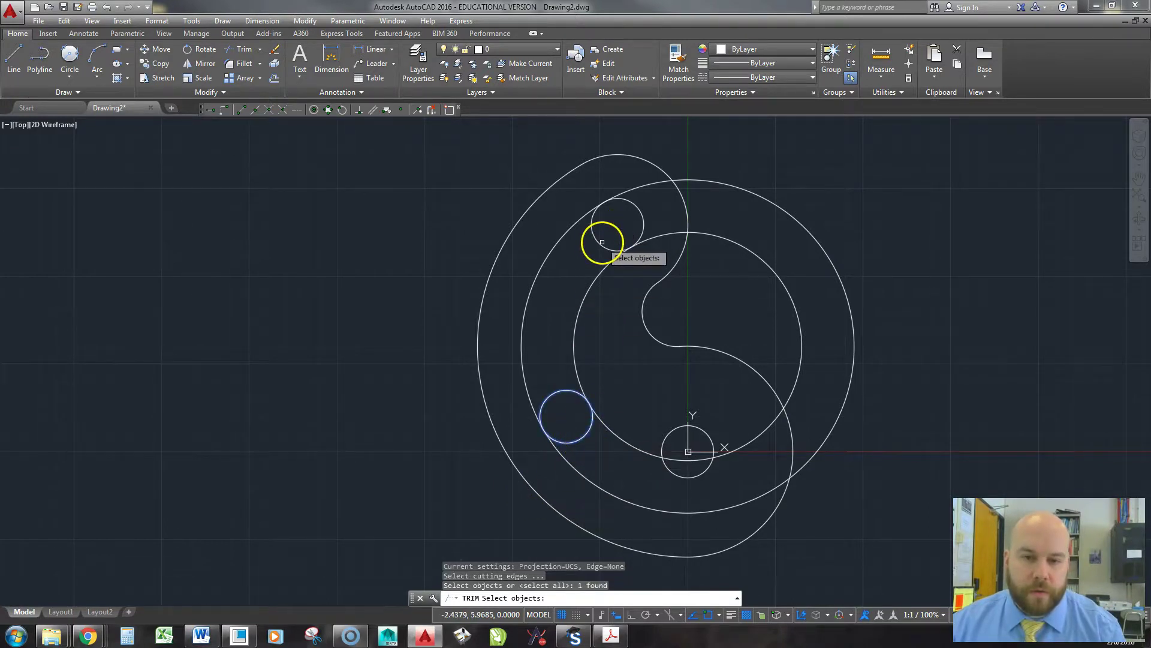
{"action": "left_click", "coordinate": [602, 242]}
{"action": "left_click", "coordinate": [601, 319]}
{"action": "left_click", "coordinate": [514, 298]}
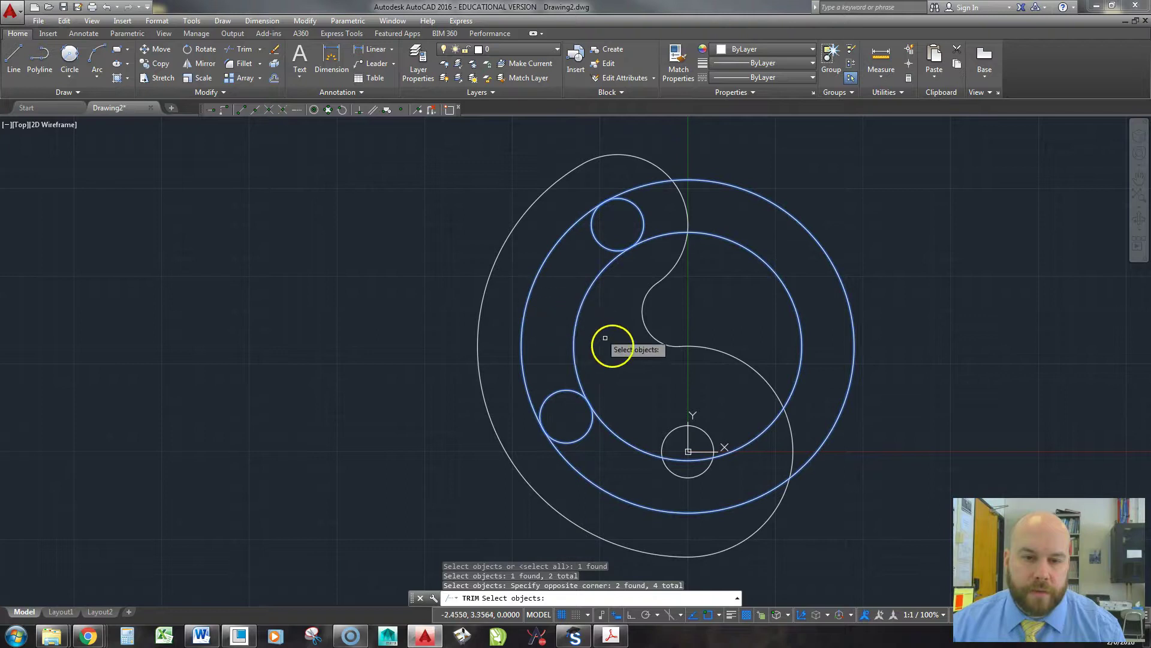
{"action": "key", "text": "Return"}
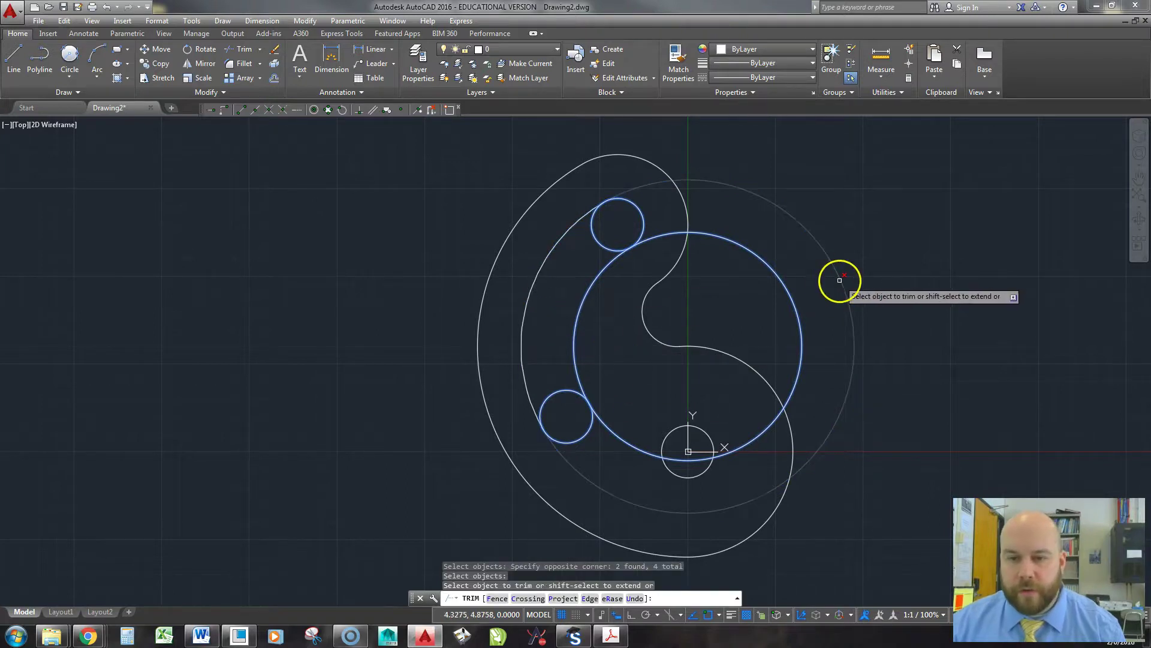
Trim the large circles' right portions and the unwanted small-circle arcs to leave the rounded slot.
{"action": "left_click", "coordinate": [837, 278]}
{"action": "left_click", "coordinate": [798, 308]}
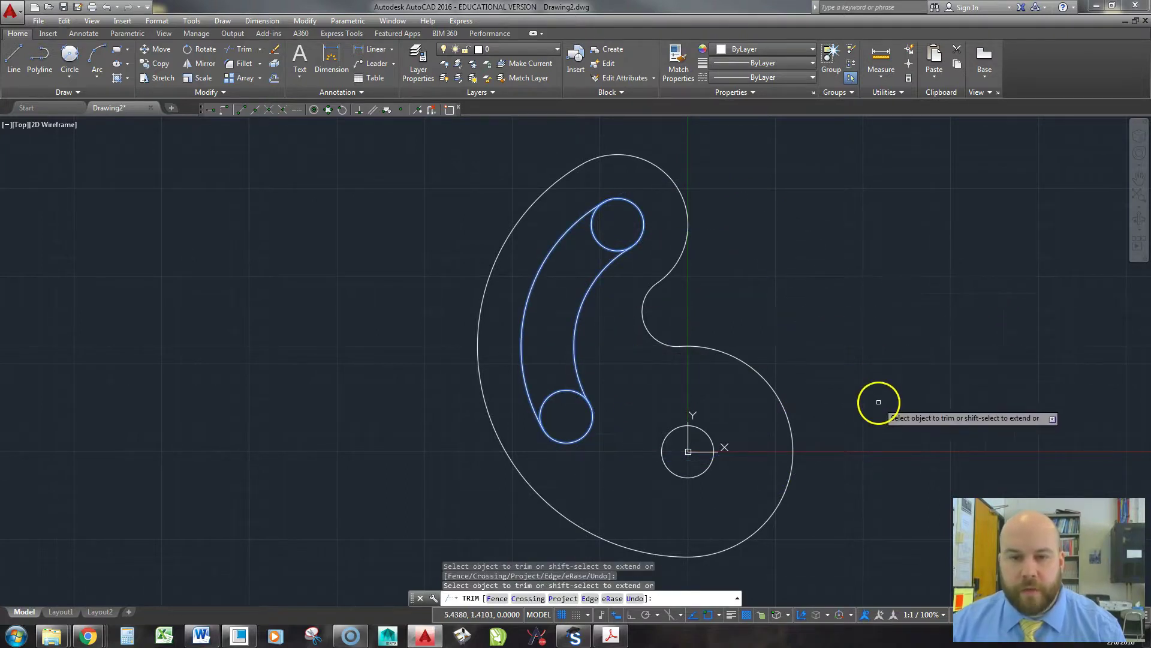
{"action": "left_click", "coordinate": [593, 236]}
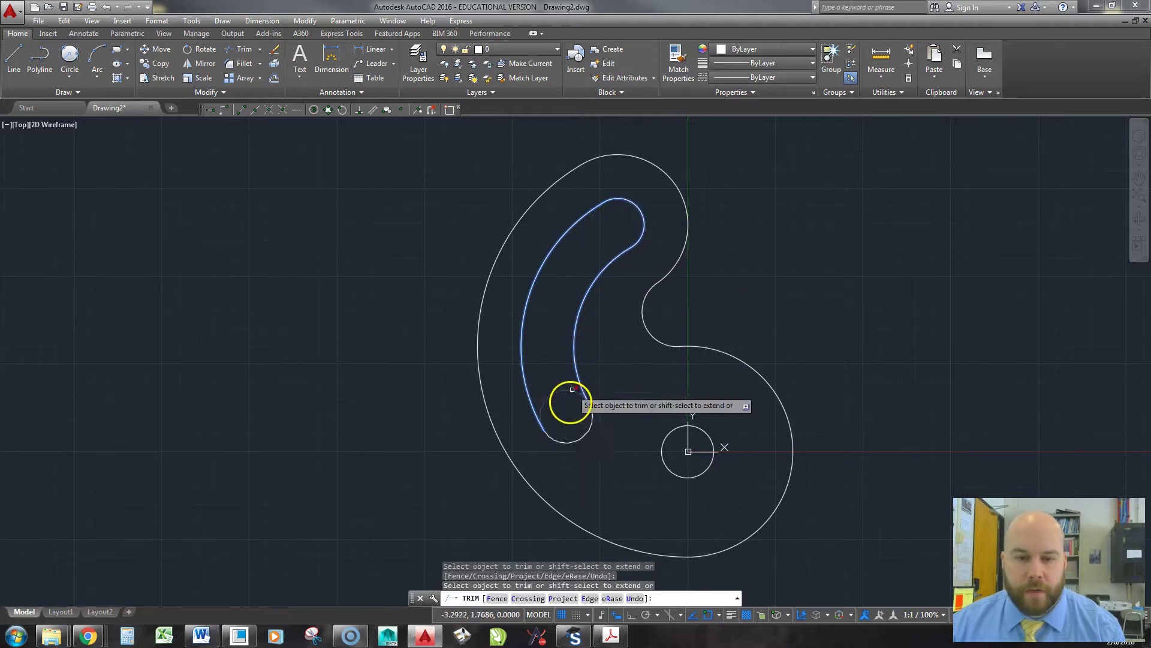
{"action": "left_click", "coordinate": [553, 394]}
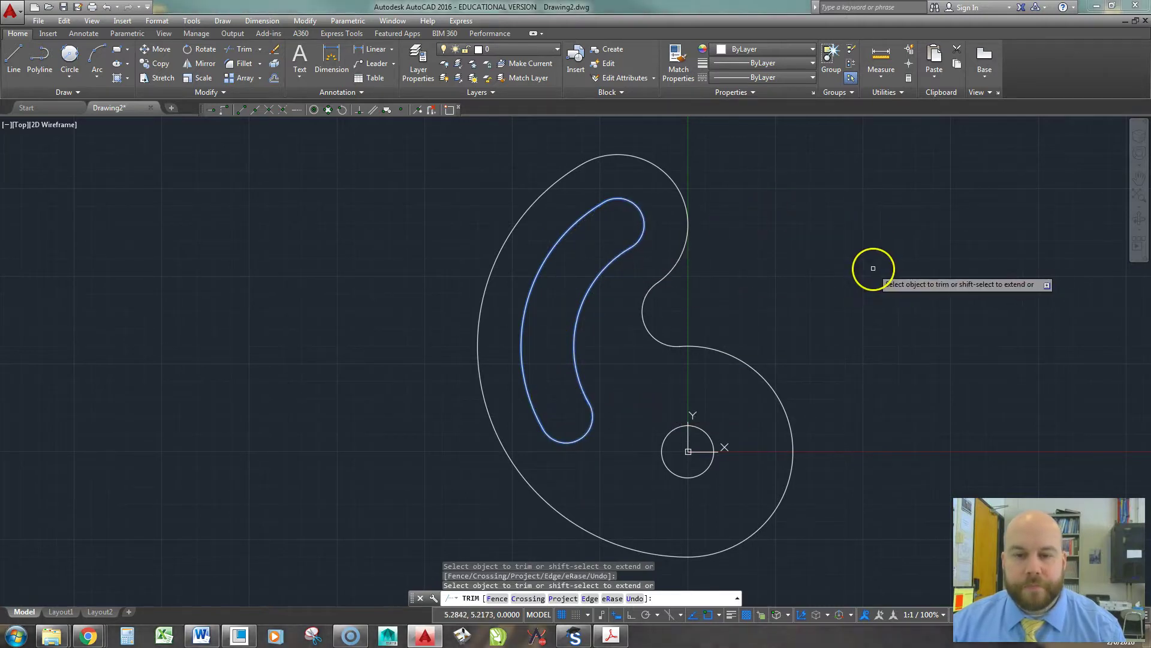
{"action": "key", "text": "Escape"}
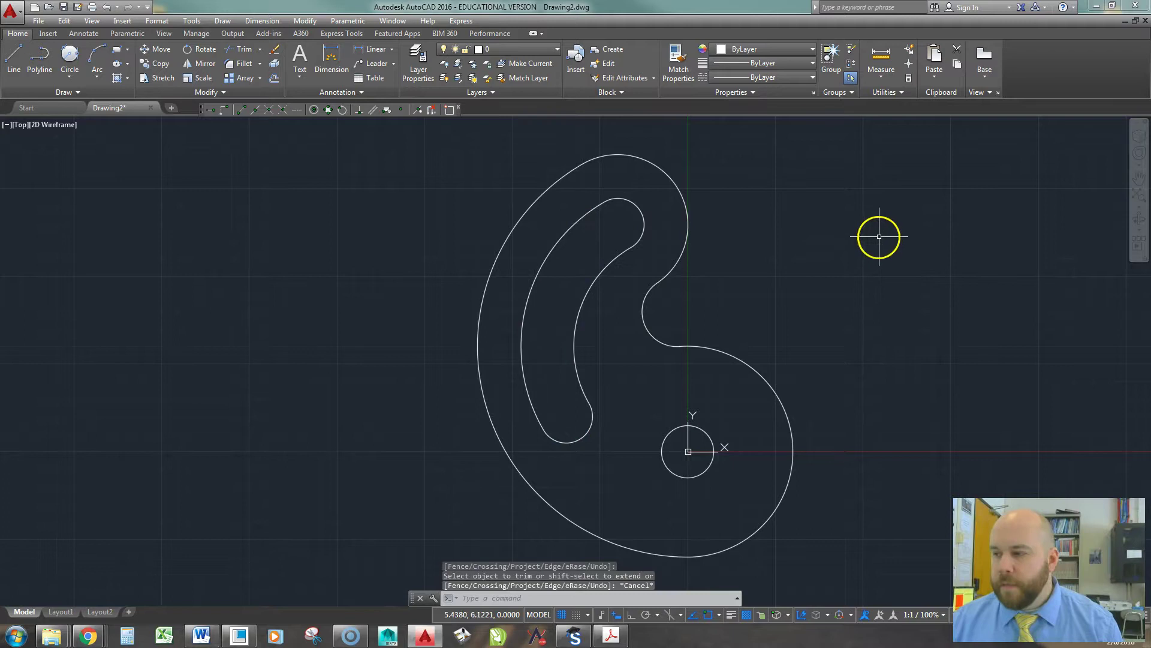
{"action": "mouse_move", "coordinate": [753, 308]}
{"action": "middle_mouse_down"}
{"action": "mouse_move", "coordinate": [776, 311]}
{"action": "mouse_move", "coordinate": [739, 322]}
{"action": "middle_mouse_up"}
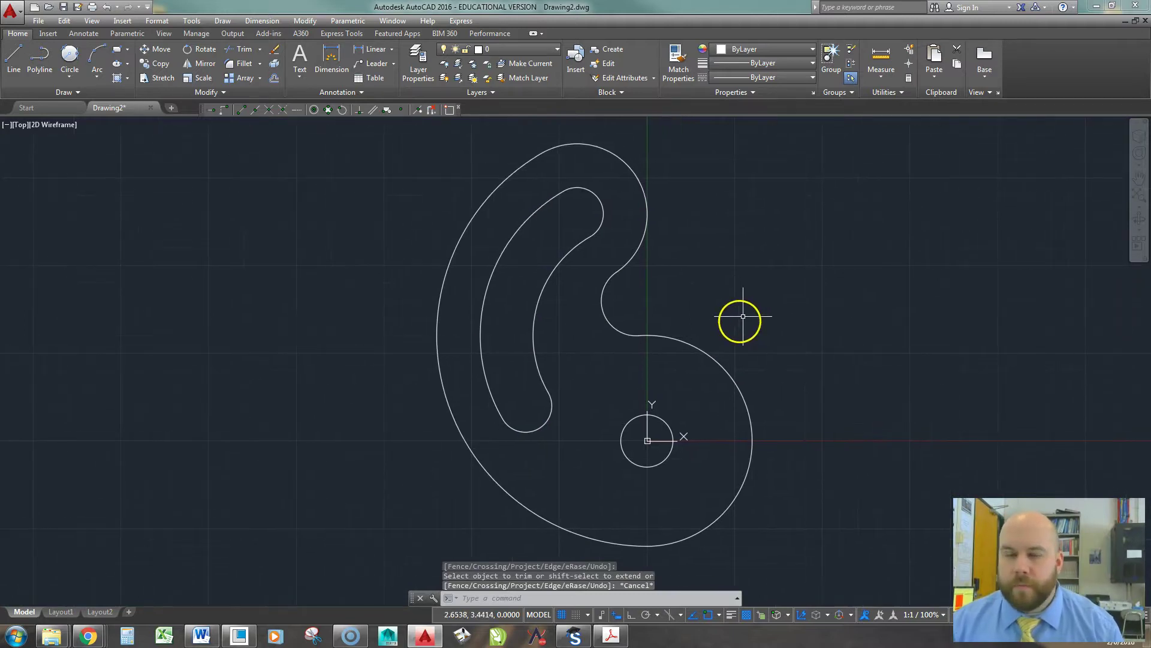